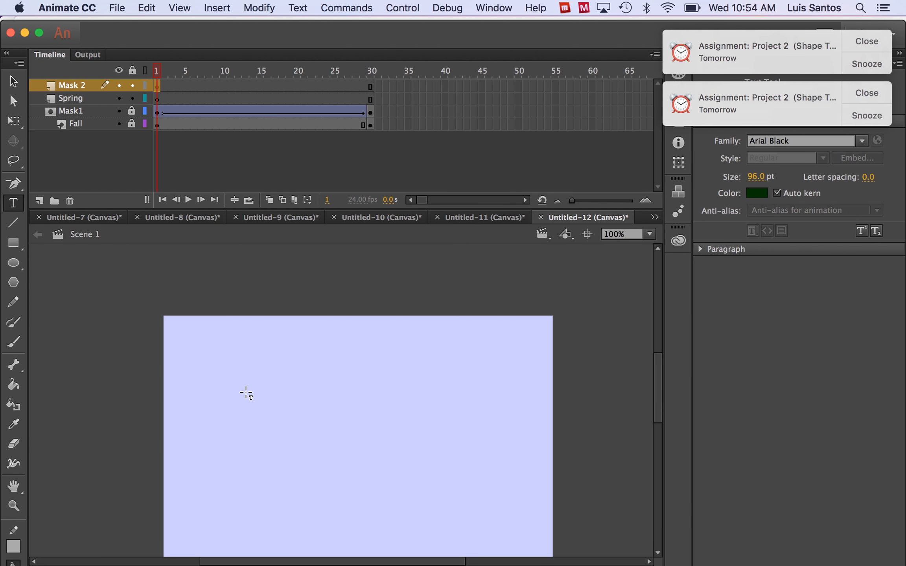
Step: Add the text SPRING on frame 1 of the Mask 2 layer and move it lower on the stage
click(246, 393)
text(S)
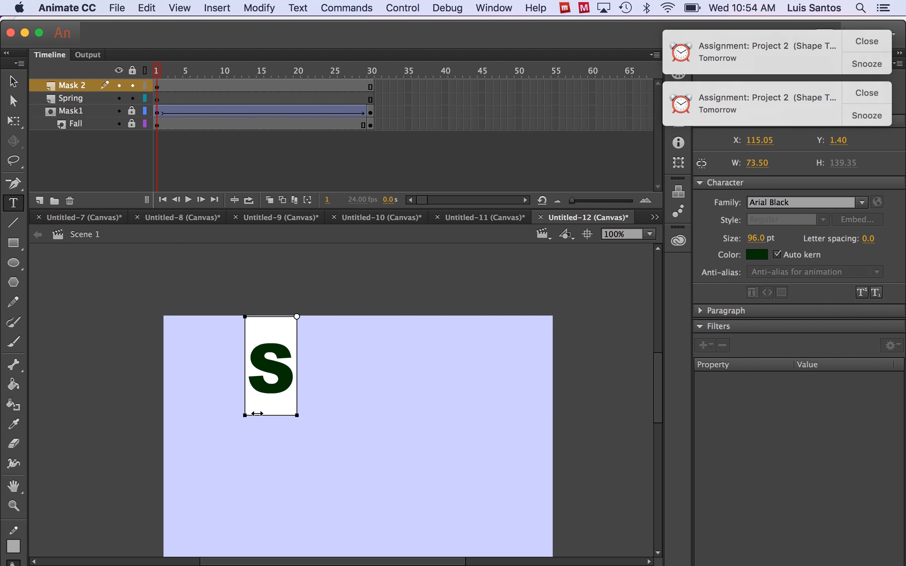
text(P)
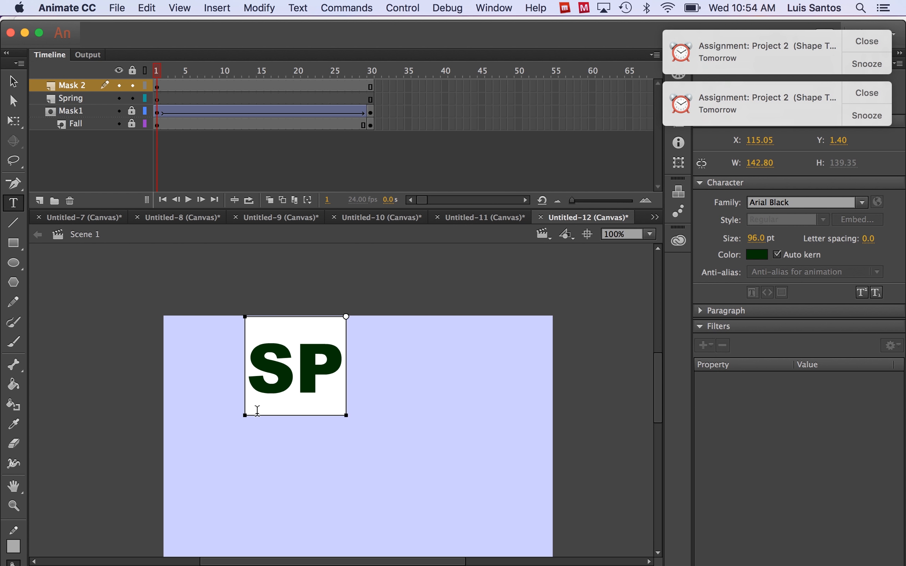
text(RING)
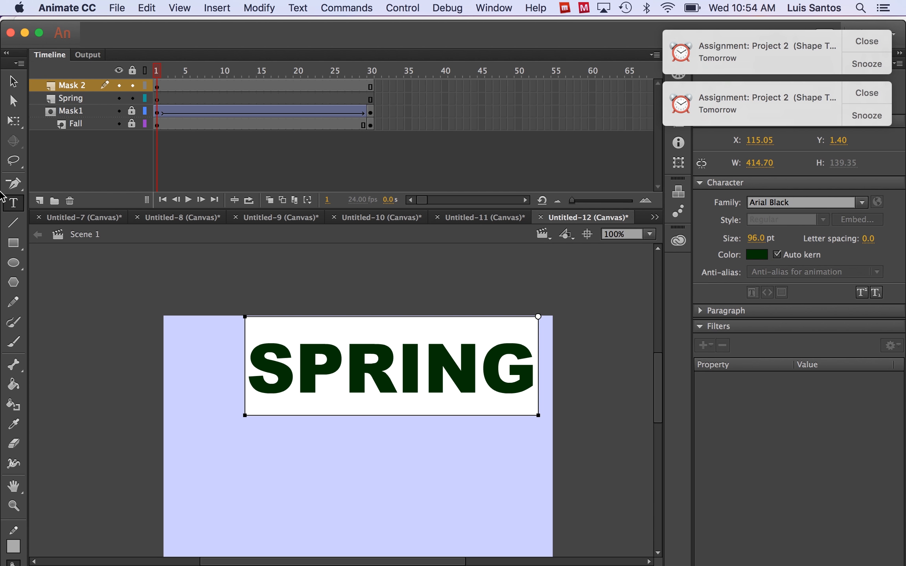
click(12, 81)
drag(316, 374, 297, 451)
Step: Insert a keyframe at frame 30 of the Mask 2 layer
drag(157, 73, 357, 90)
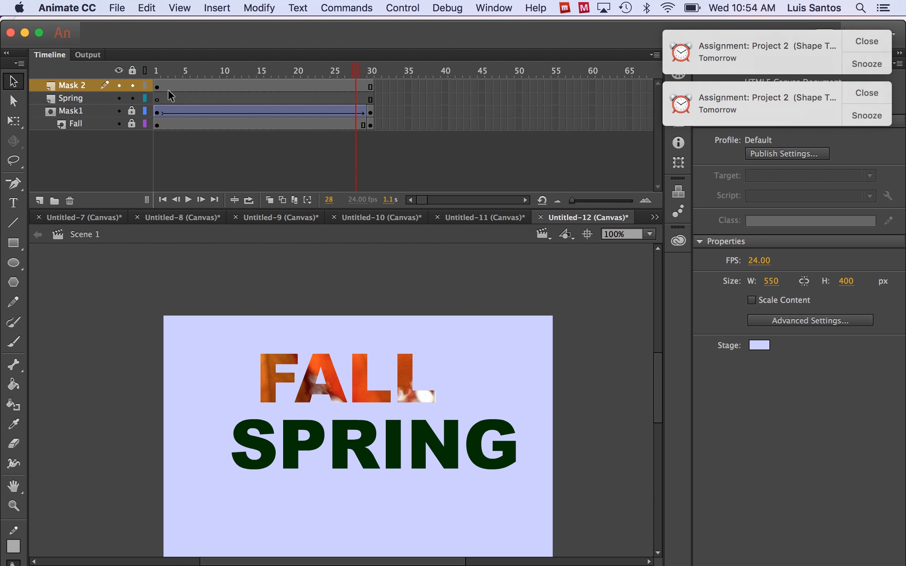
click(371, 86)
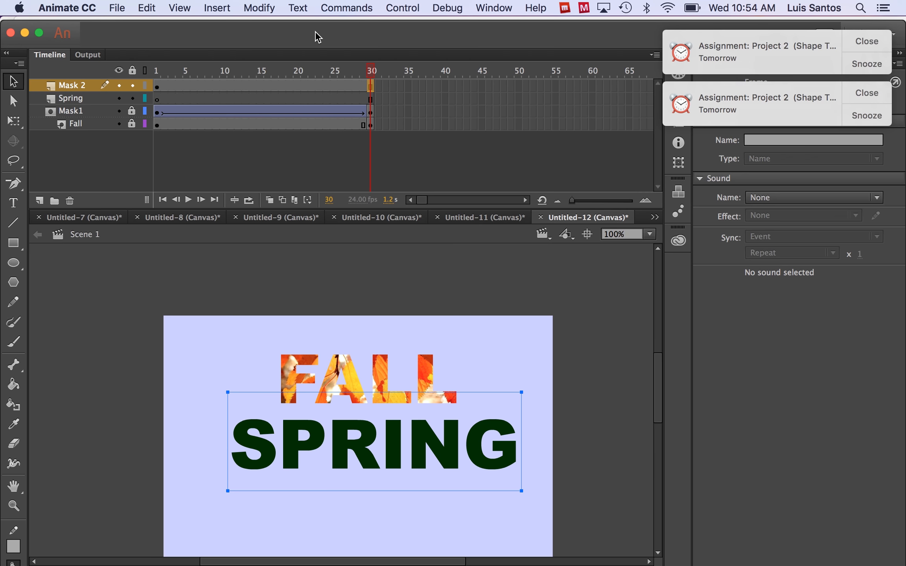
click(227, 8)
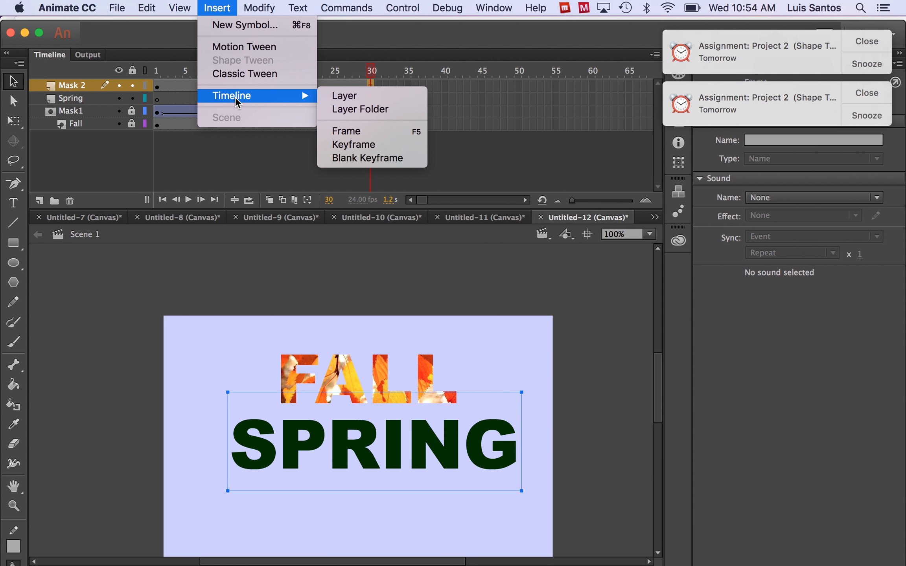
click(348, 144)
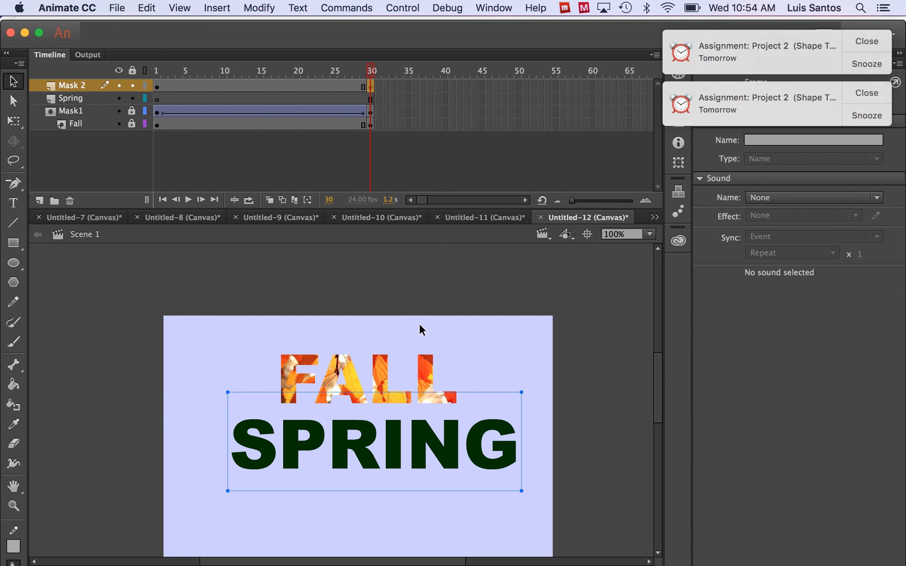
Step: Move SPRING at frame 1 off the stage's right edge to about X 587, and apply a classic tween to Mask 2
click(158, 86)
drag(263, 444, 614, 444)
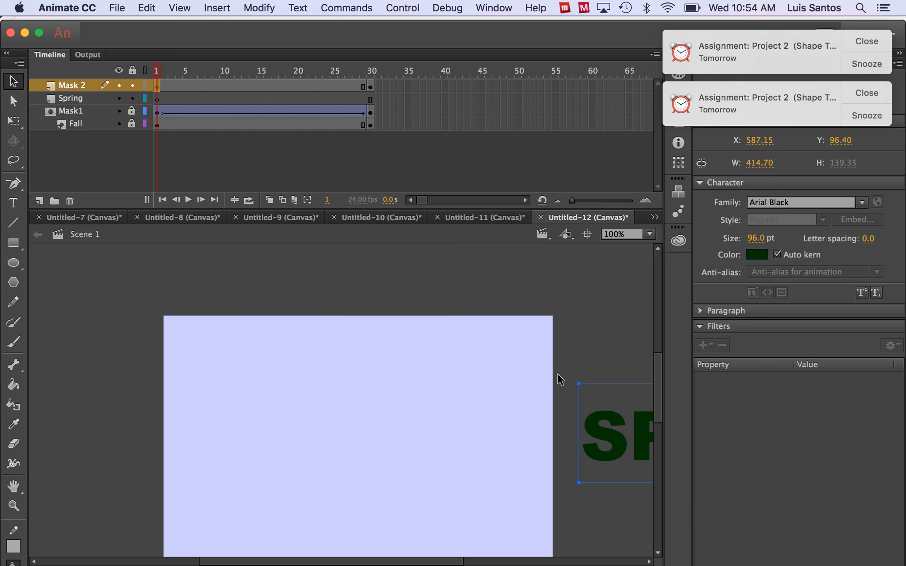
click(228, 85)
click(217, 8)
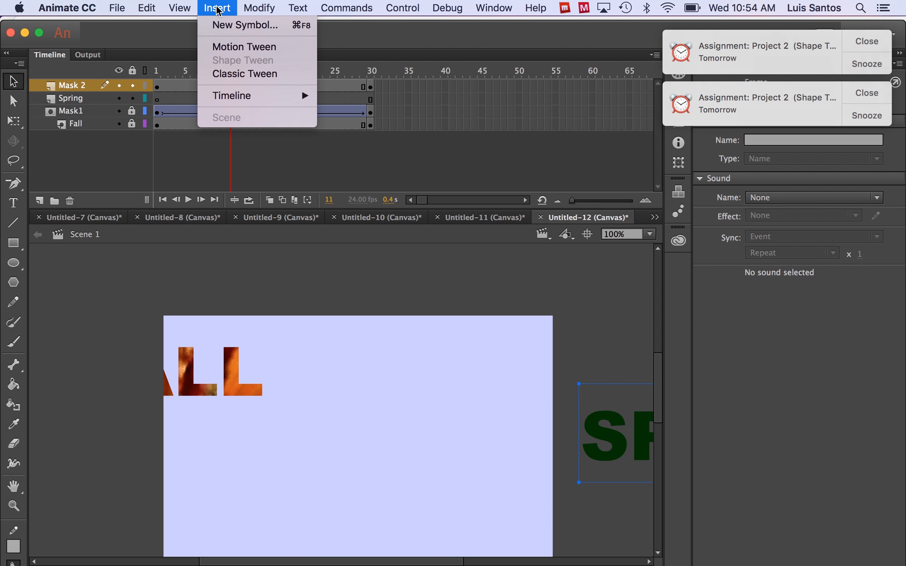
click(220, 74)
drag(233, 71, 395, 104)
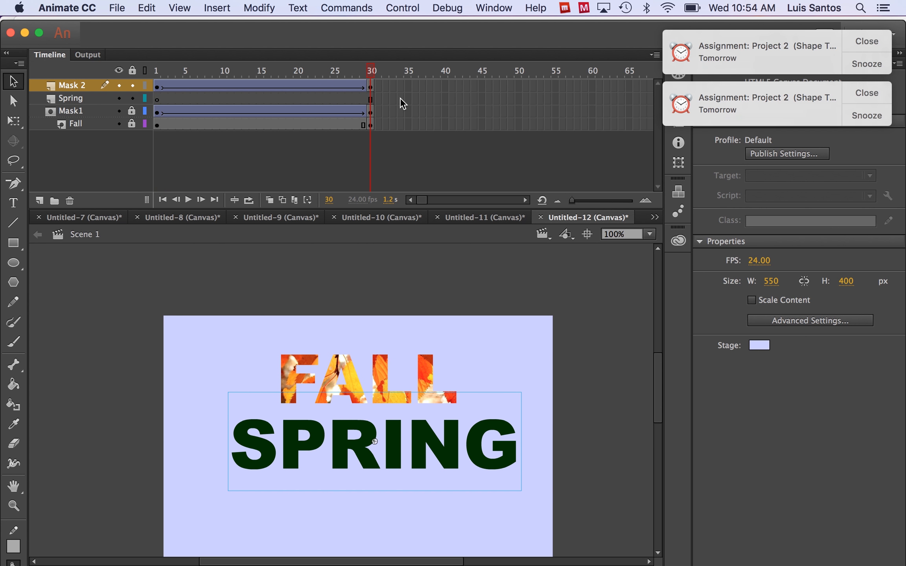
Step: Import Spring.jpg to the stage on frame 1 of the Spring layer and return to the timeline
drag(654, 382, 660, 405)
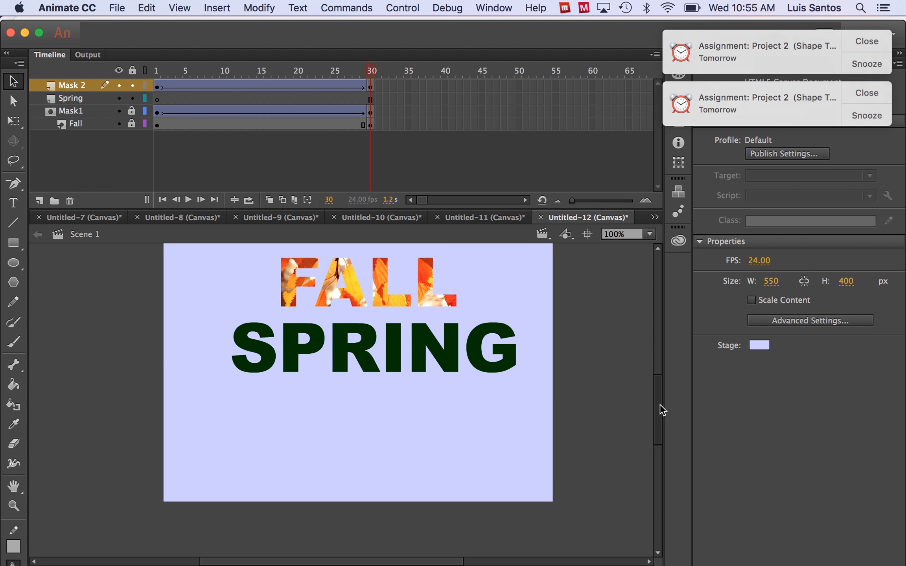
mouse_move(660, 404)
mouse_down()
mouse_move(662, 357)
mouse_move(656, 396)
mouse_up()
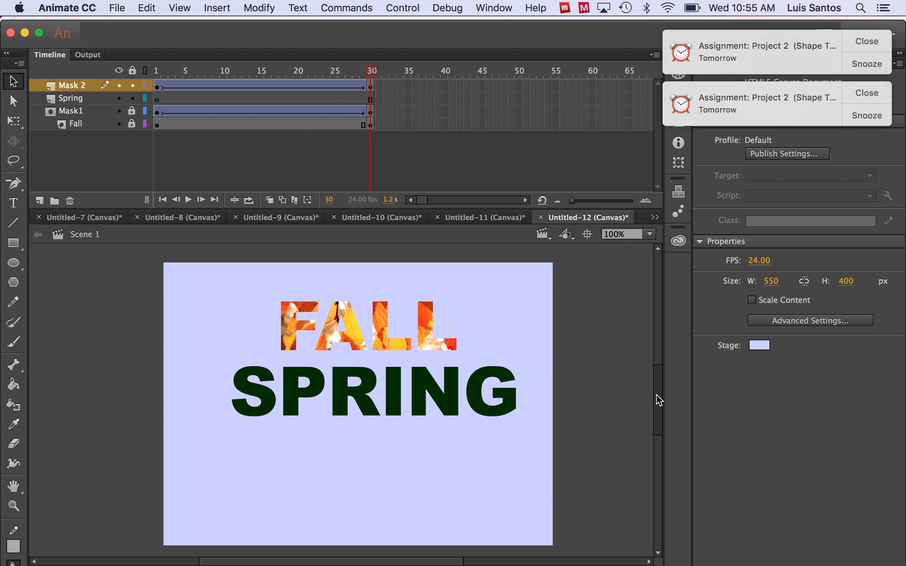
scroll(655, 394, up, 3)
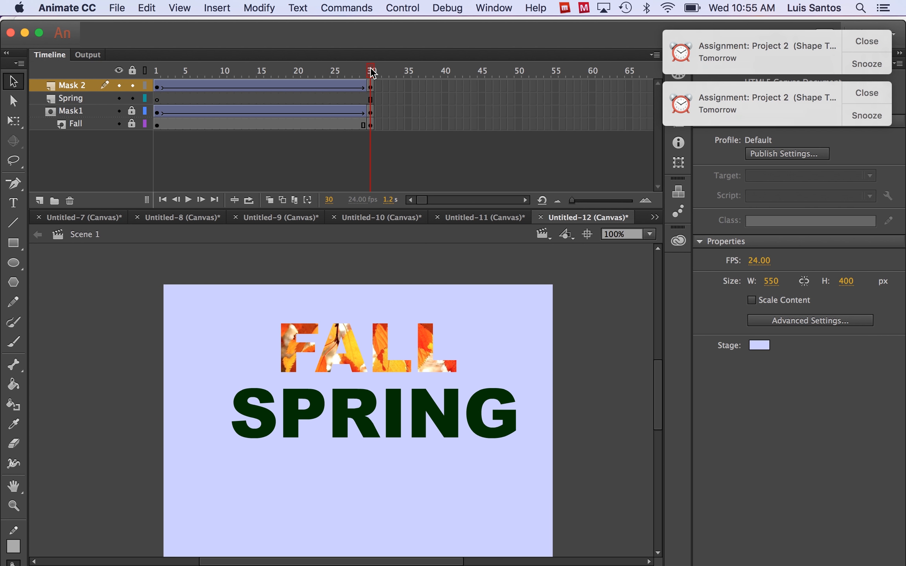
drag(372, 72, 154, 70)
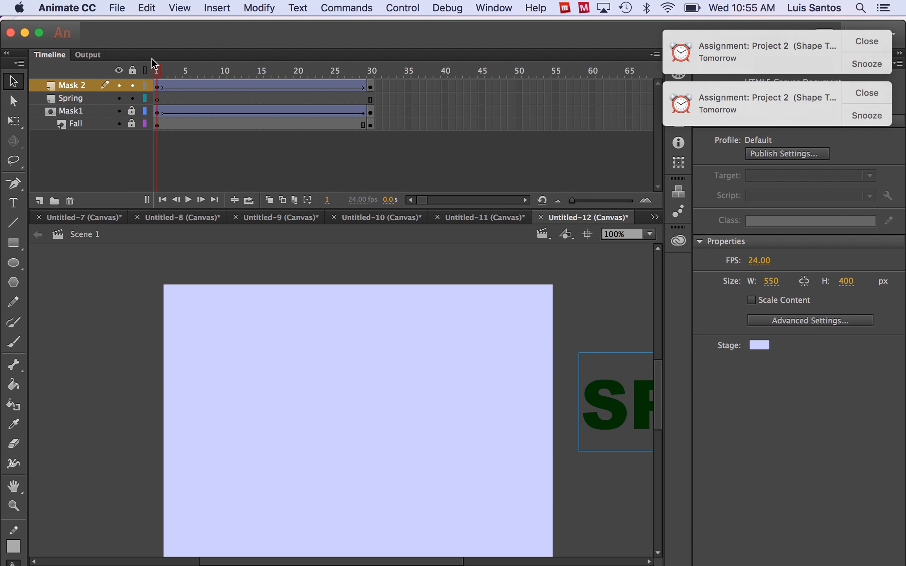
click(156, 99)
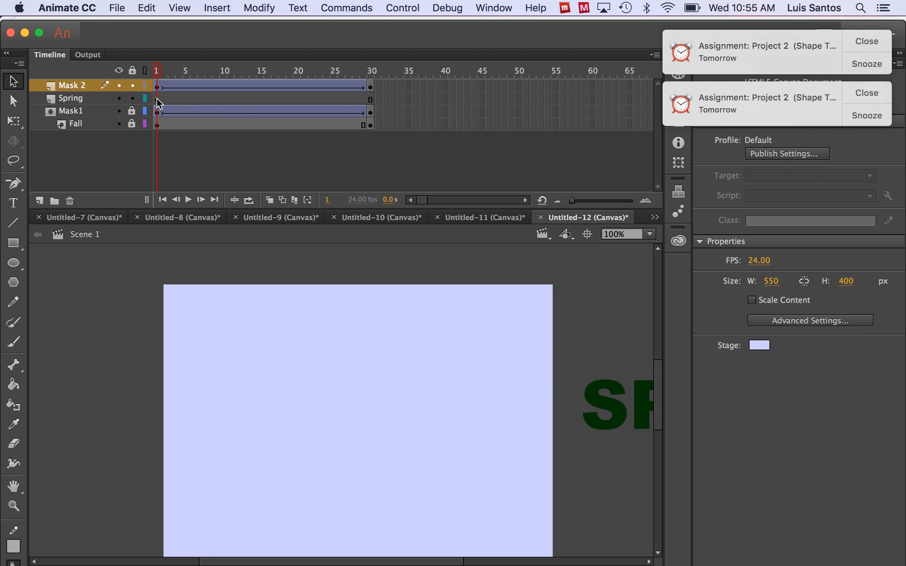
click(125, 13)
mouse_move(132, 193)
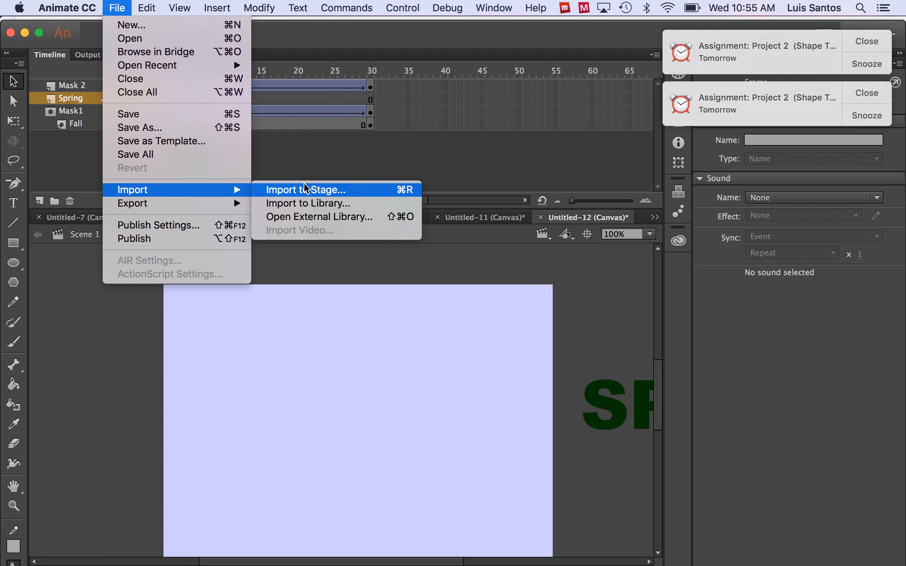
click(315, 189)
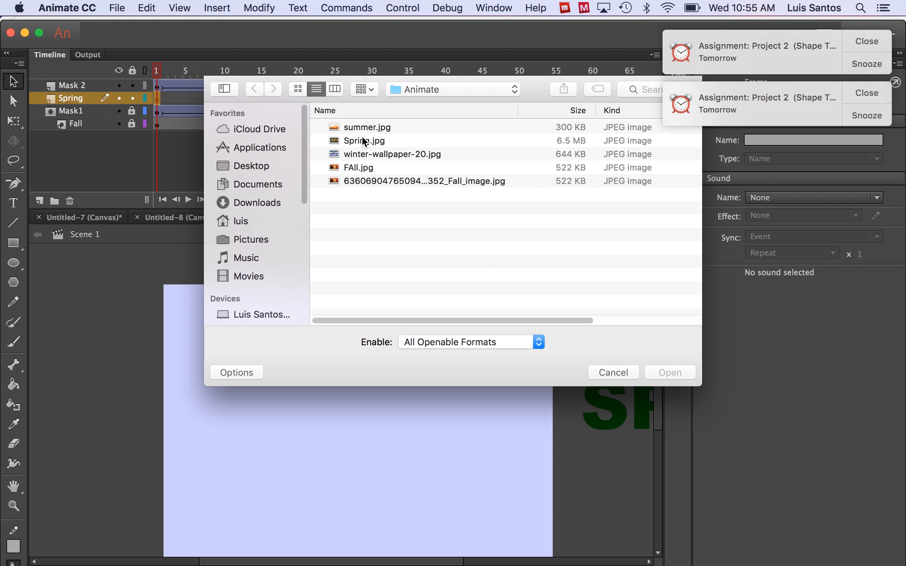
click(363, 140)
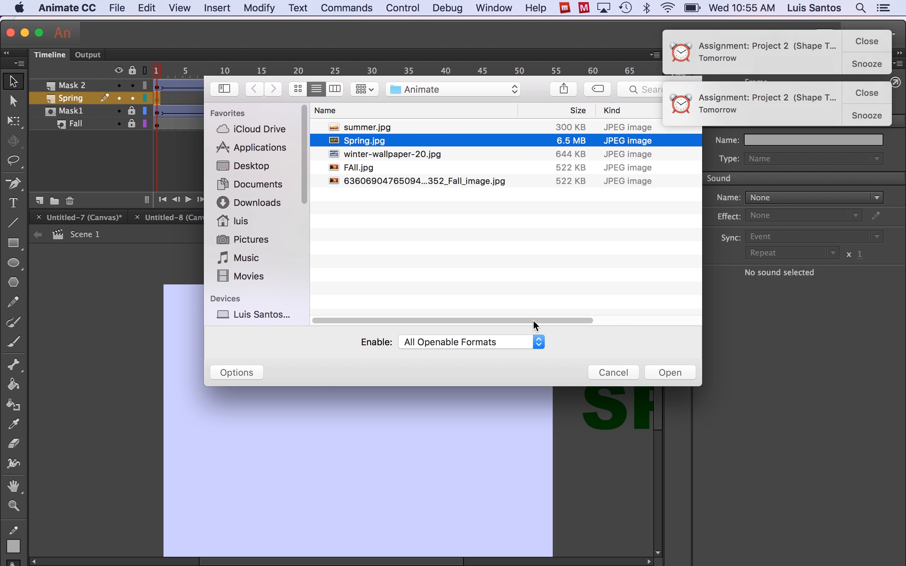
click(670, 372)
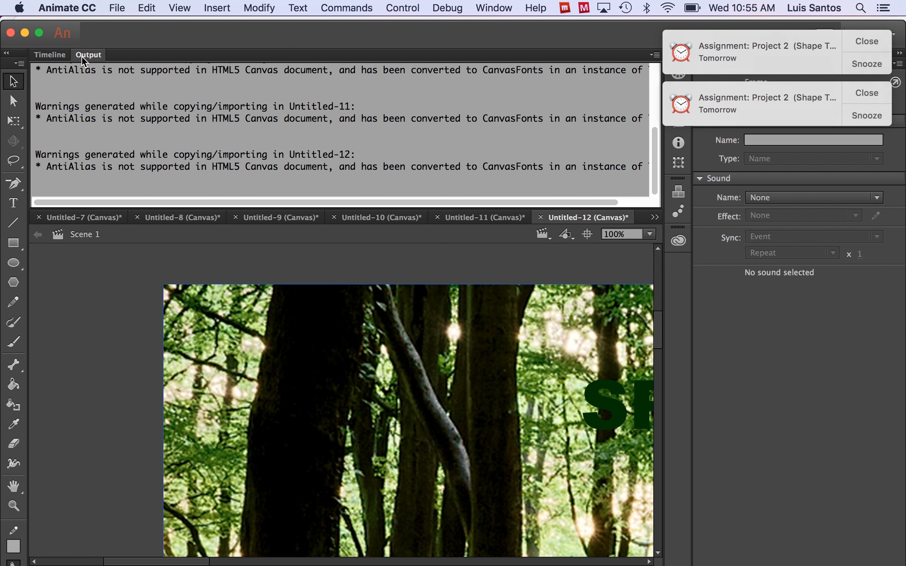
click(43, 56)
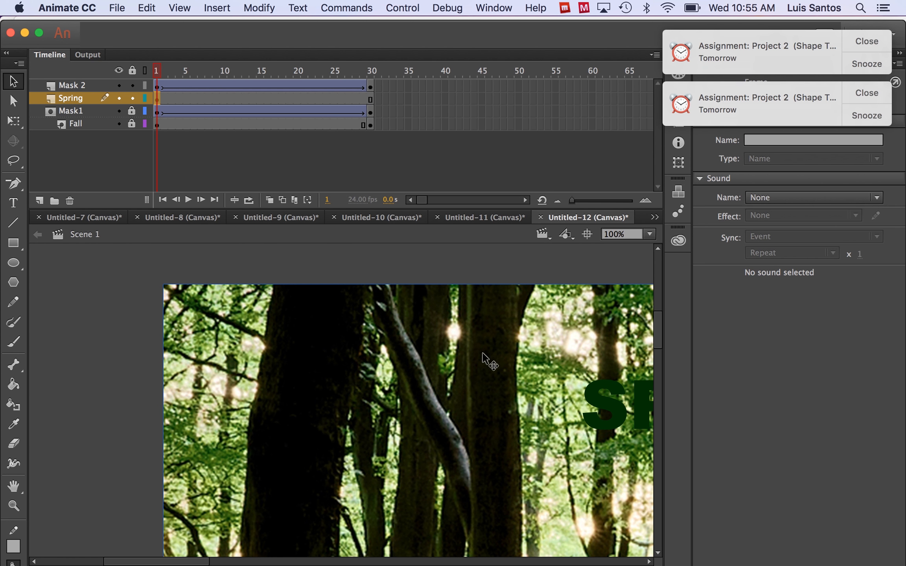
Step: Scale the imported forest image down to about 731 × 514 px, placed over the stage at about X -144, Y -114
drag(519, 404, 310, 356)
drag(463, 402, 309, 313)
key(super+minus)
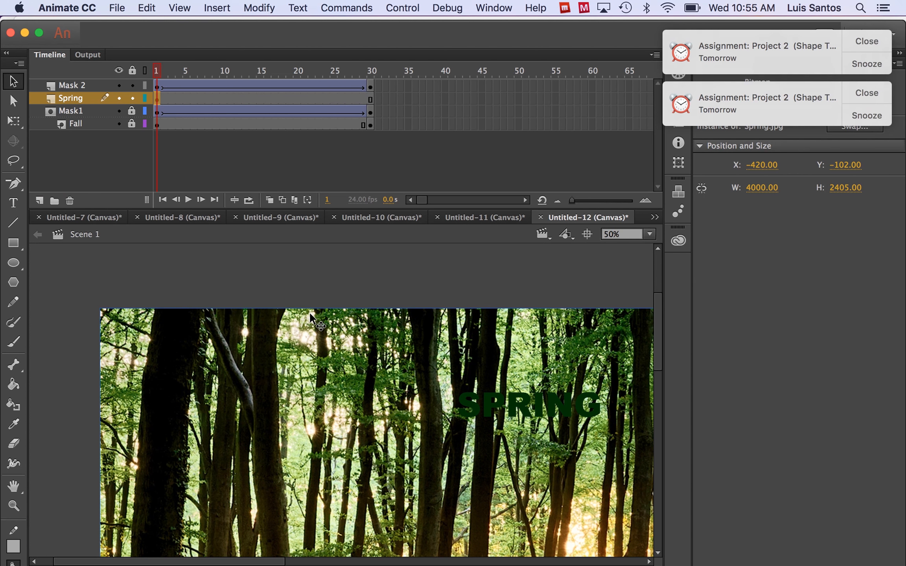
key(super+minus)
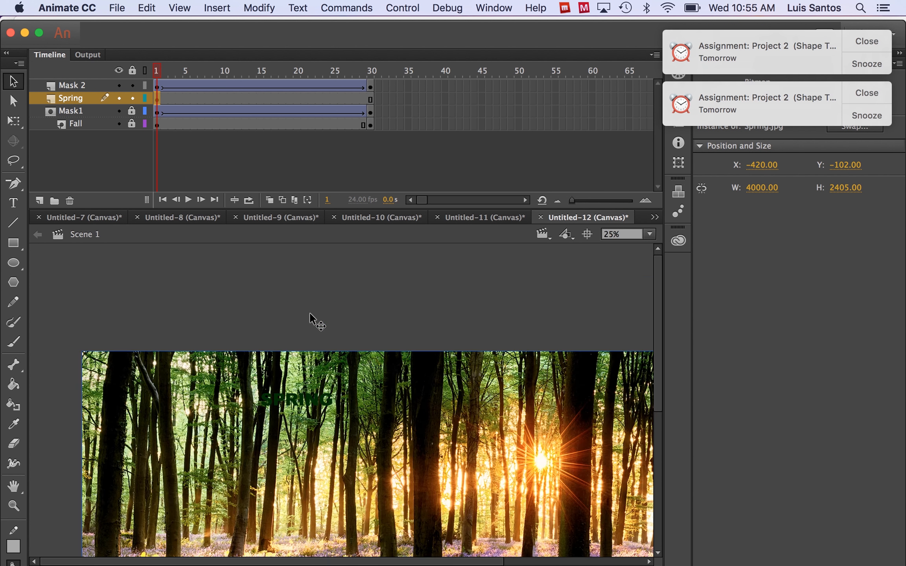
key(super+minus)
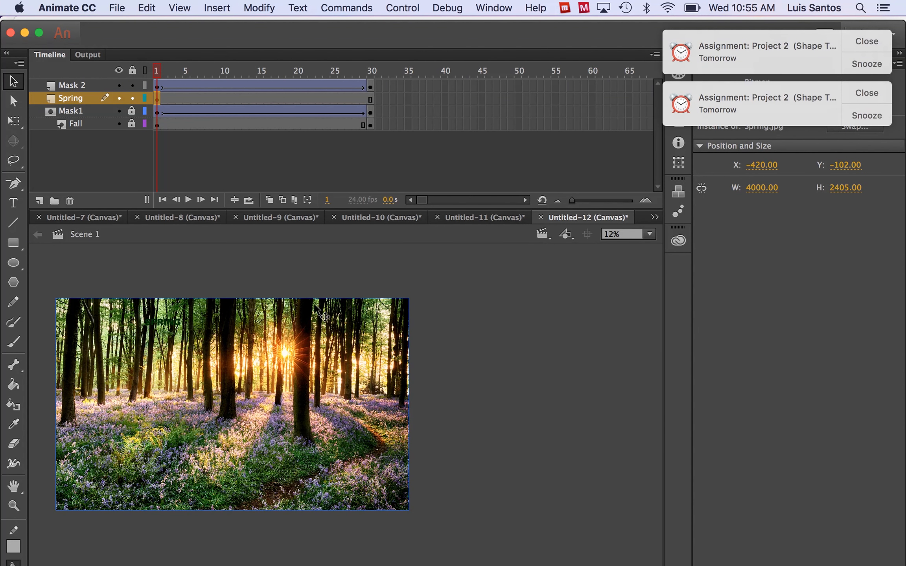
drag(201, 349, 238, 358)
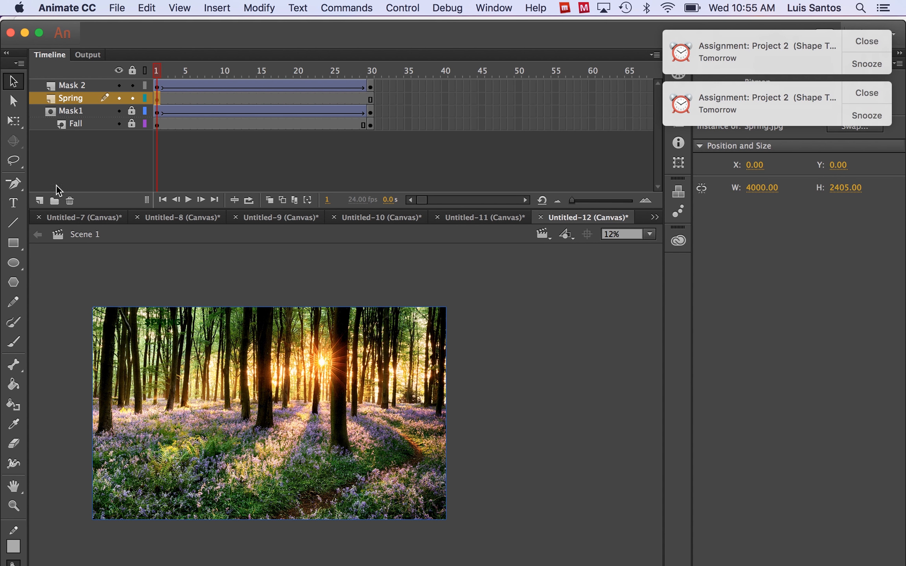
click(14, 121)
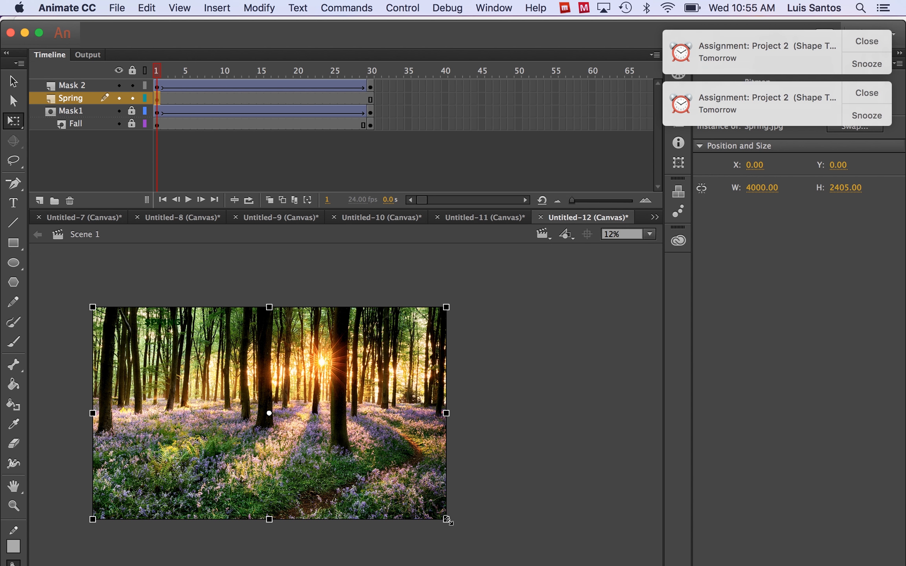
drag(449, 523, 122, 314)
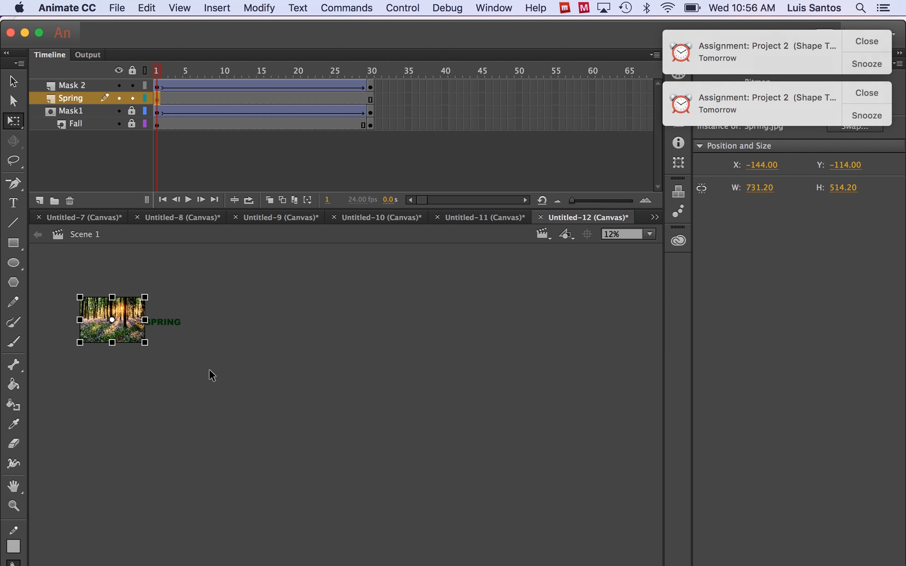
key(super+equal)
key(super+equal)
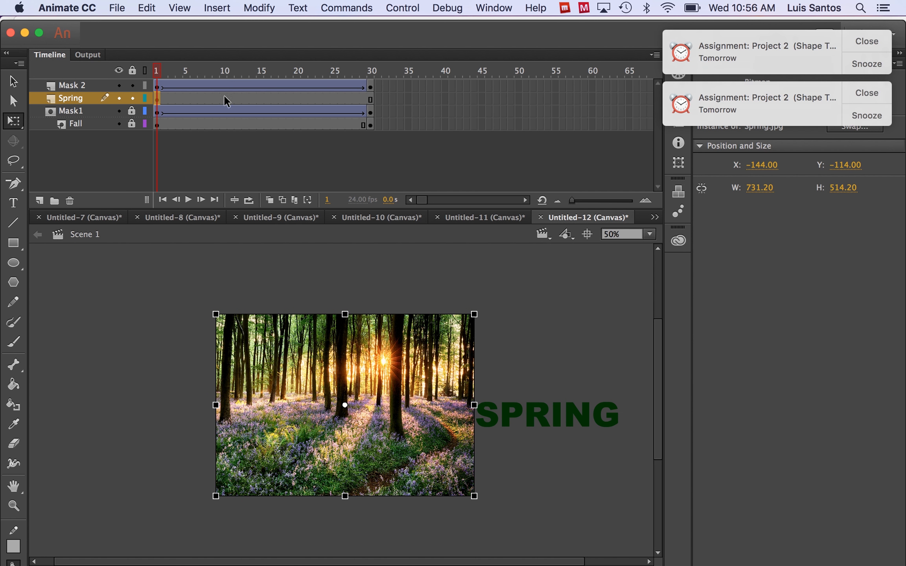
Step: Shift the SPRING text at frame 30 of Mask 2 left to about X 90
drag(159, 70, 410, 87)
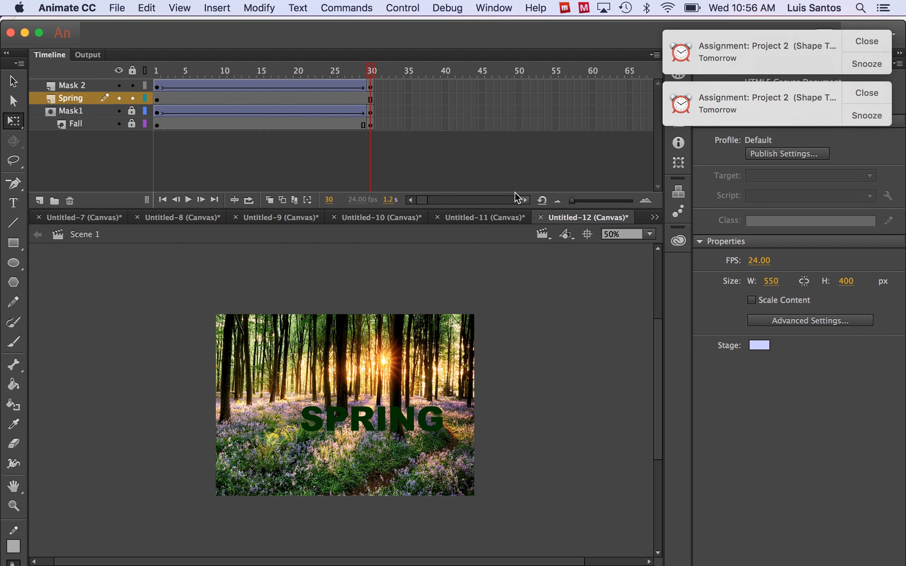
click(372, 89)
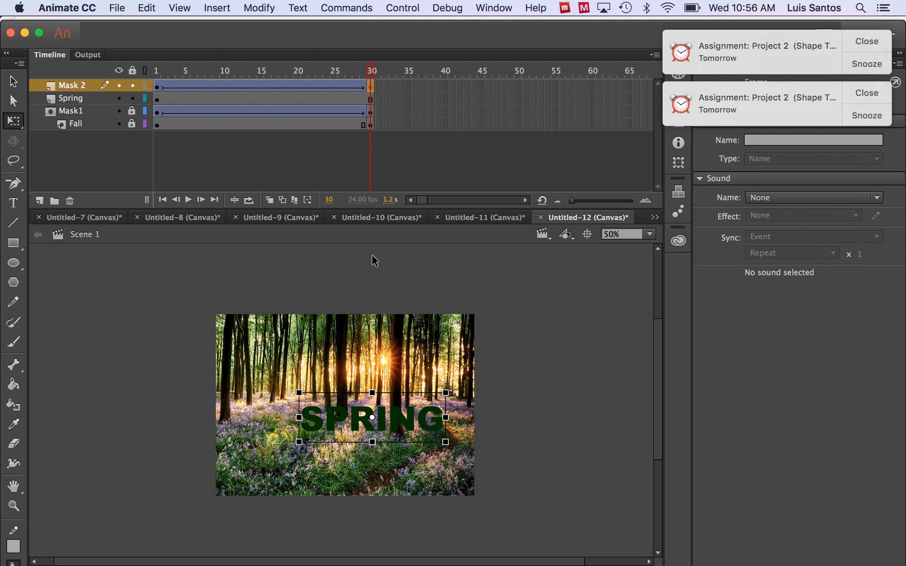
click(376, 413)
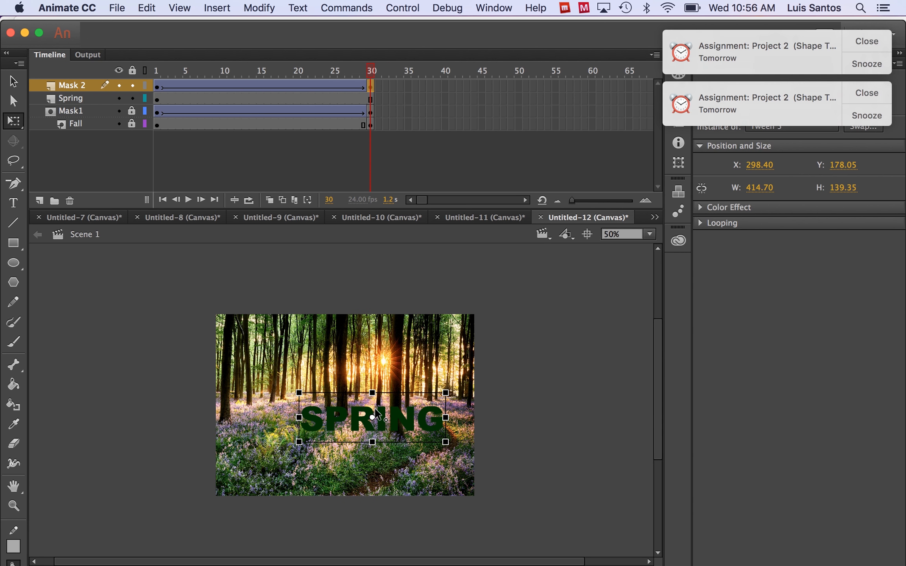
drag(372, 417, 314, 422)
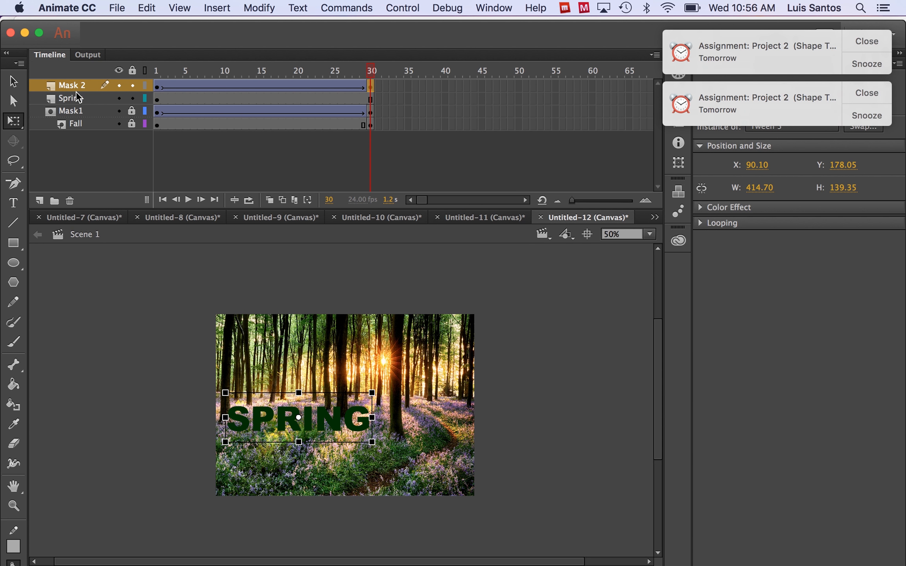
Step: Set the Mask 2 layer's type to Mask
double_click(50, 89)
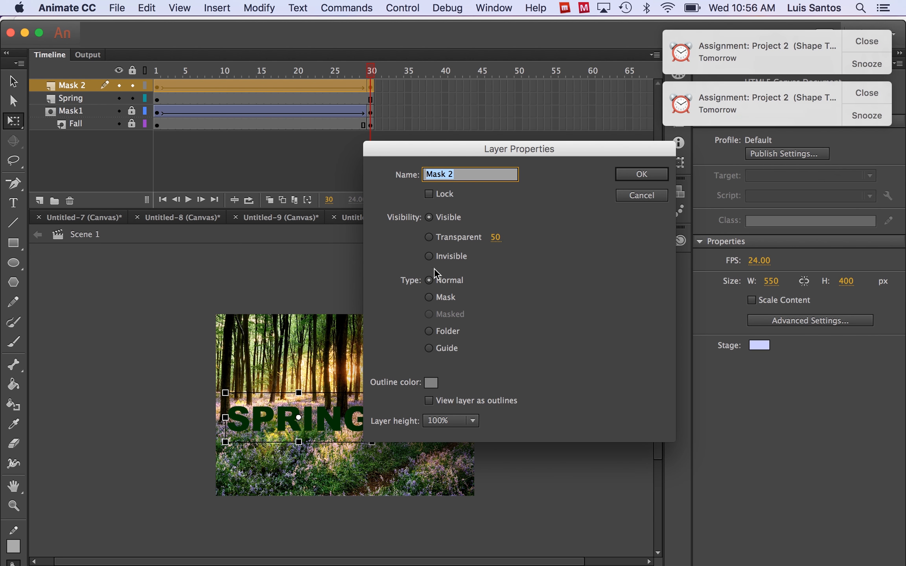
click(429, 298)
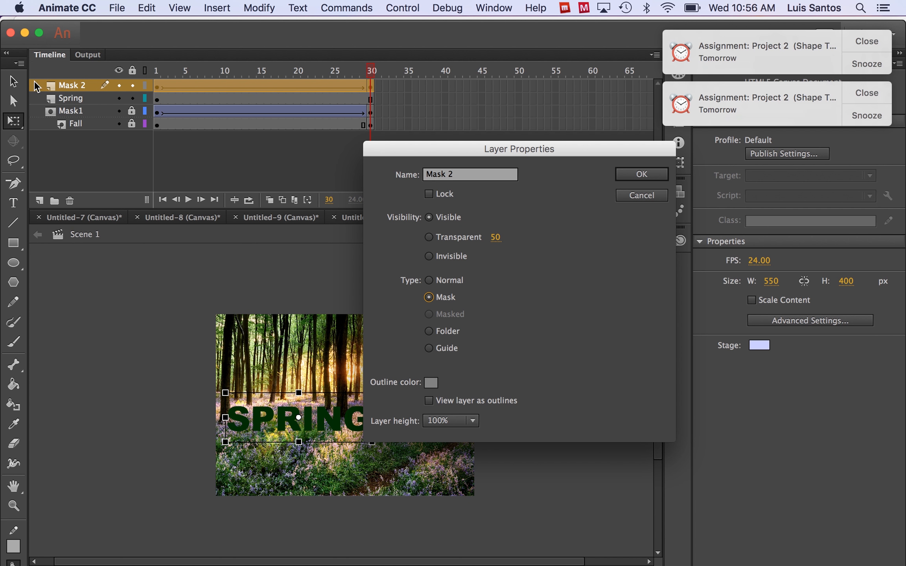
click(635, 175)
Step: Set the Spring layer's type to Masked and lock it together with Mask 2 so the SPRING mask takes effect
double_click(51, 99)
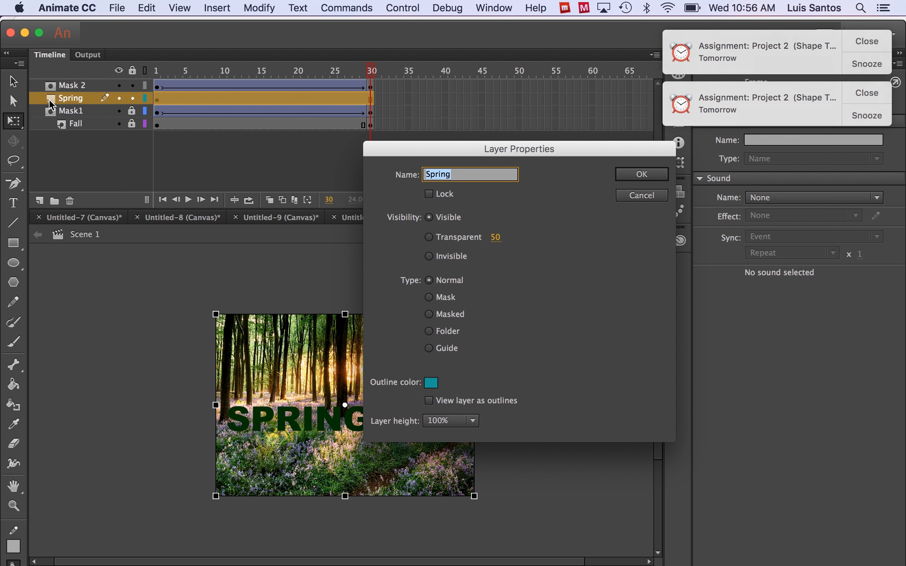
click(430, 314)
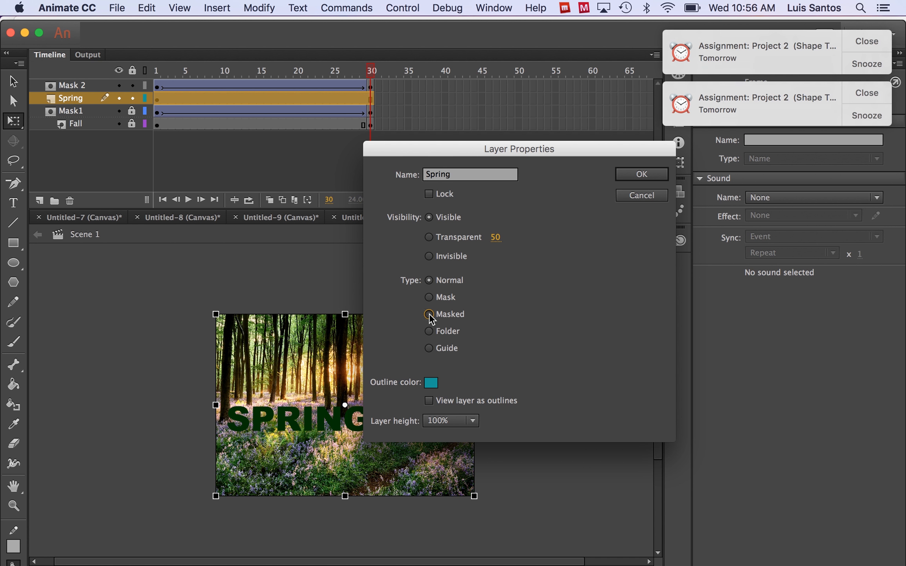
click(631, 178)
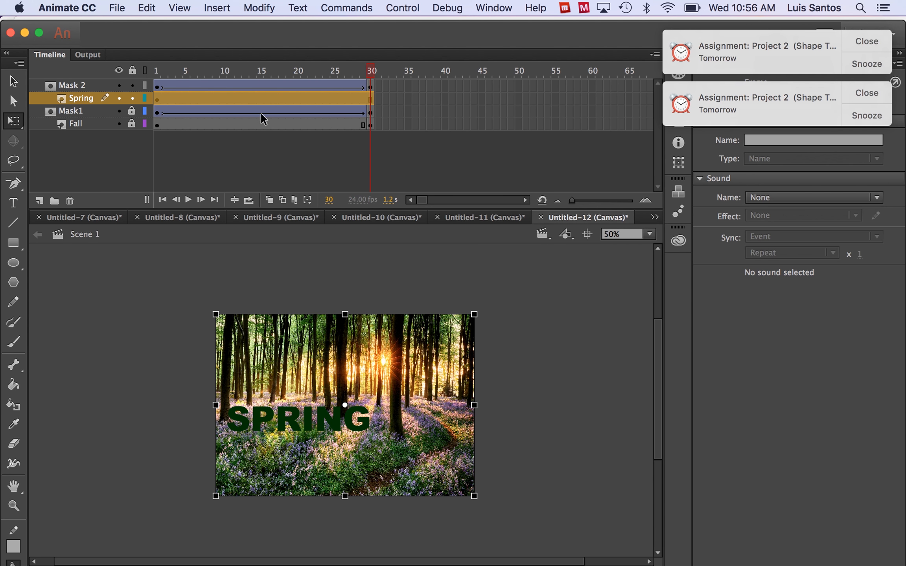
click(132, 98)
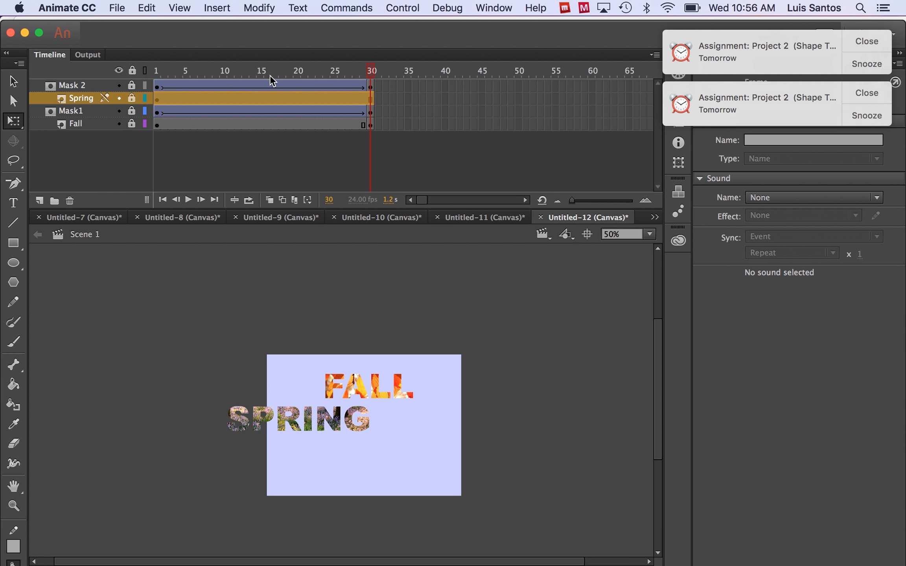
Step: Scrub the animation around frame 30 and compare the SPRING text with Mask 2 unlocked and locked
click(370, 71)
mouse_move(371, 73)
mouse_down()
mouse_move(146, 65)
mouse_move(379, 85)
mouse_up()
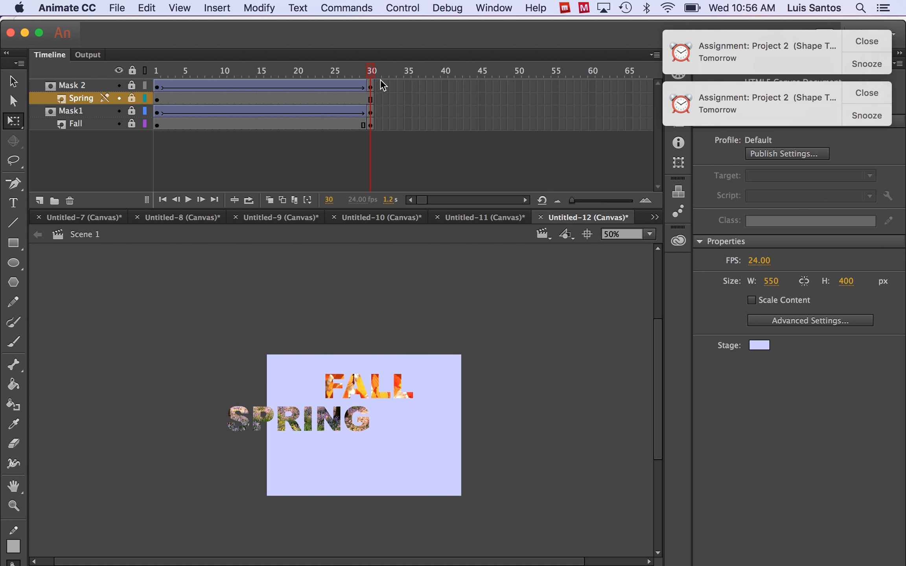
click(371, 87)
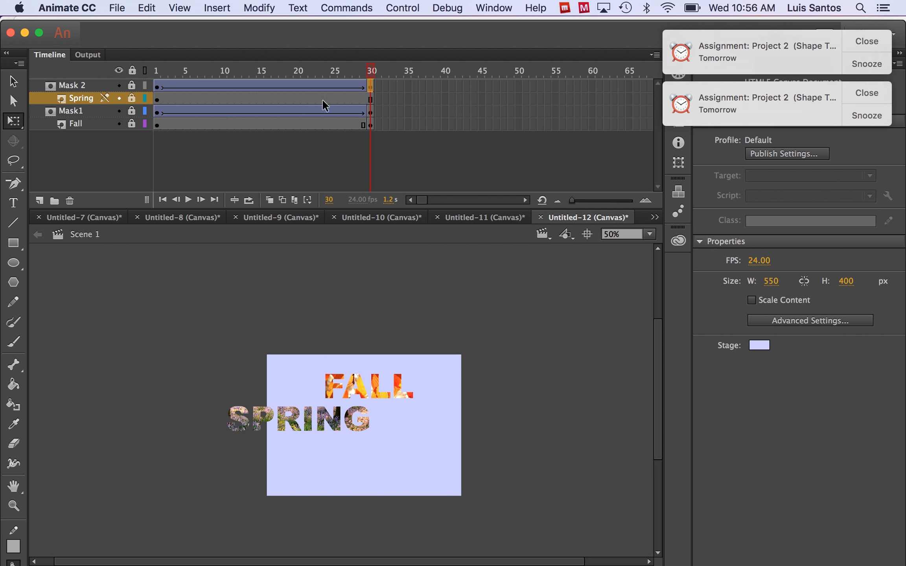
click(133, 86)
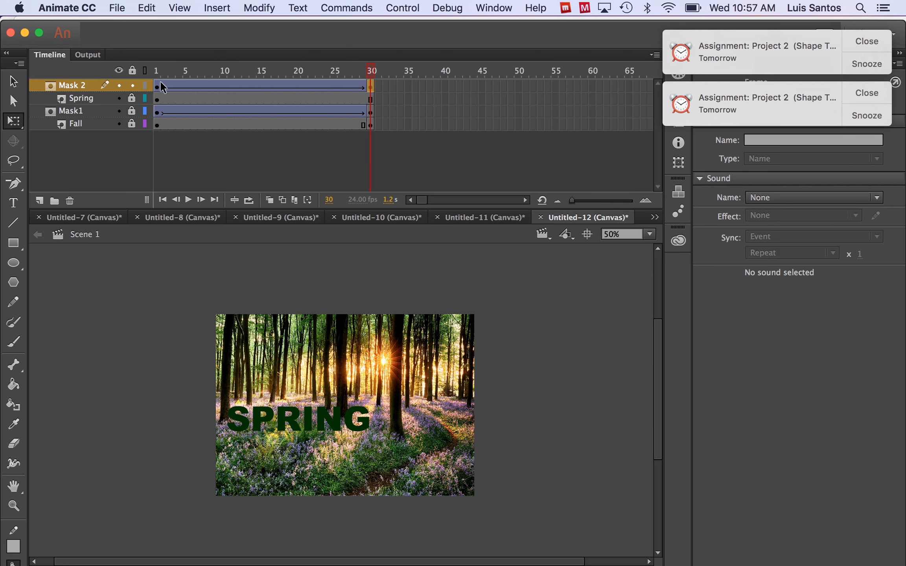
click(133, 86)
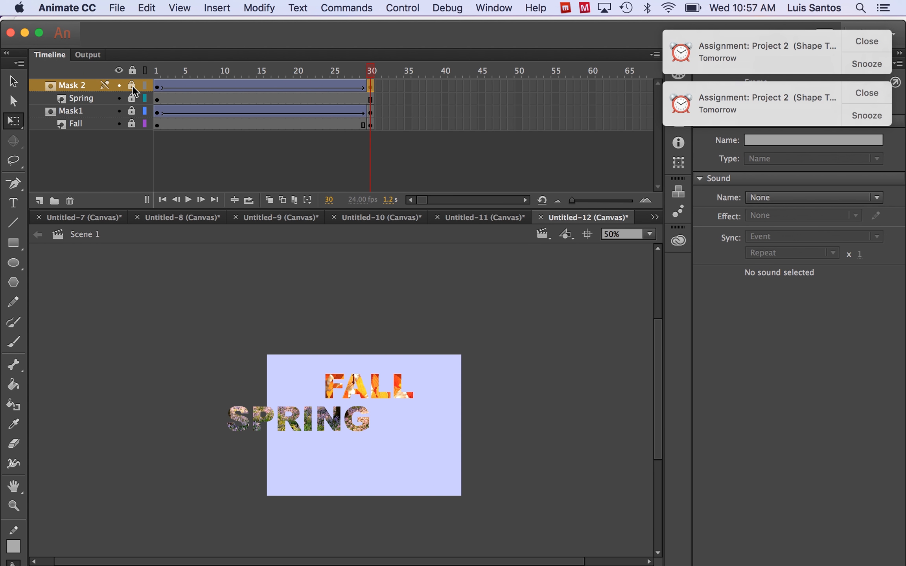
Step: Unlock Mask 2, move the SPRING text at frame 30 to about X 159, Y 188, and relock the layer to preview
click(132, 85)
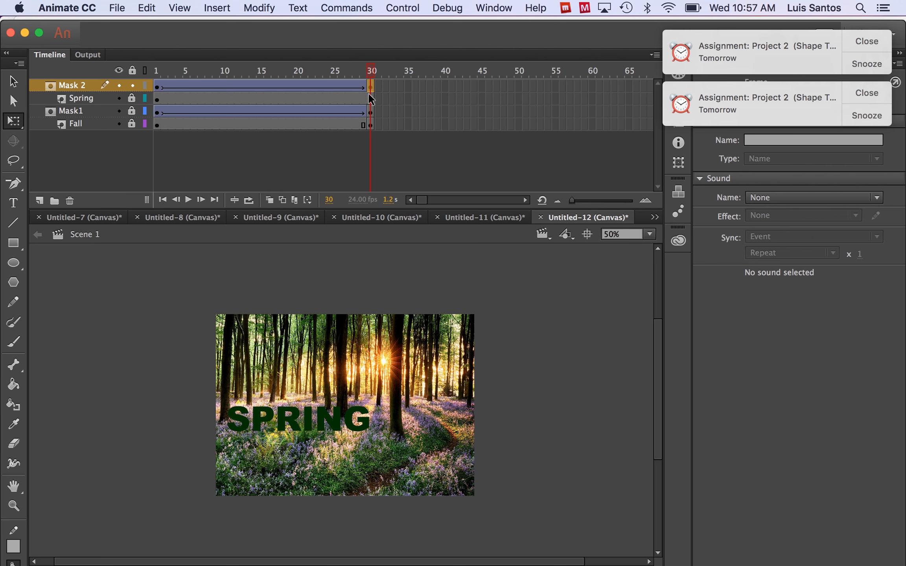
mouse_move(269, 427)
mouse_down()
mouse_move(290, 424)
mouse_move(346, 447)
mouse_move(367, 473)
mouse_move(273, 434)
mouse_up()
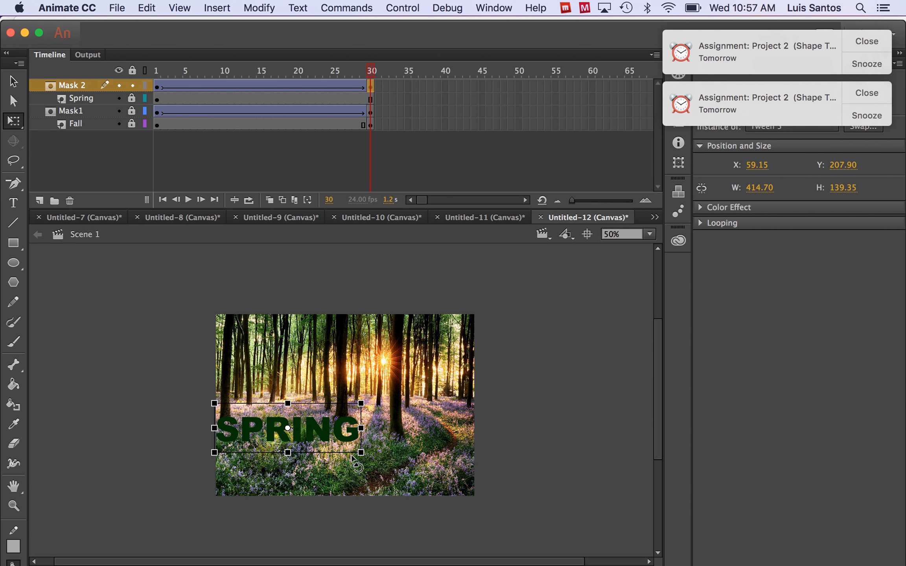
drag(296, 439, 318, 422)
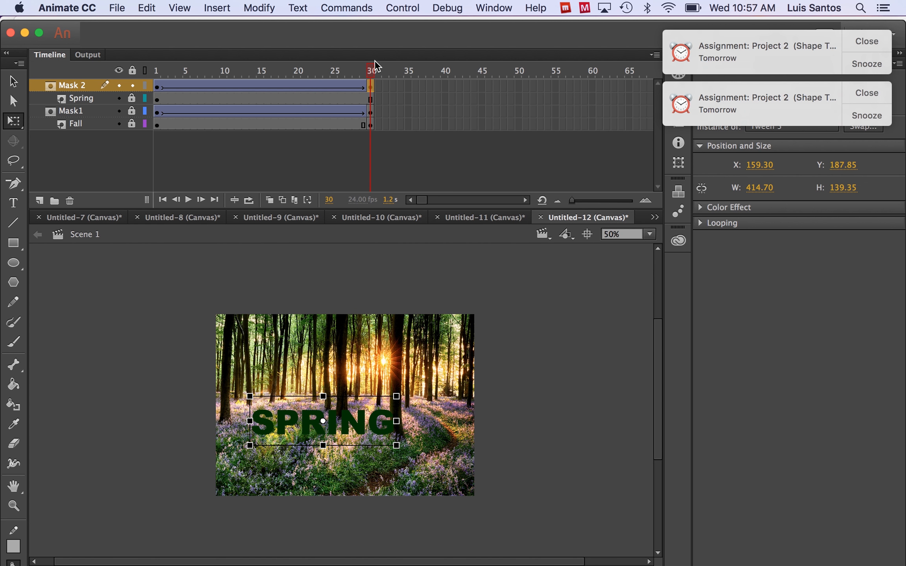
key(Return)
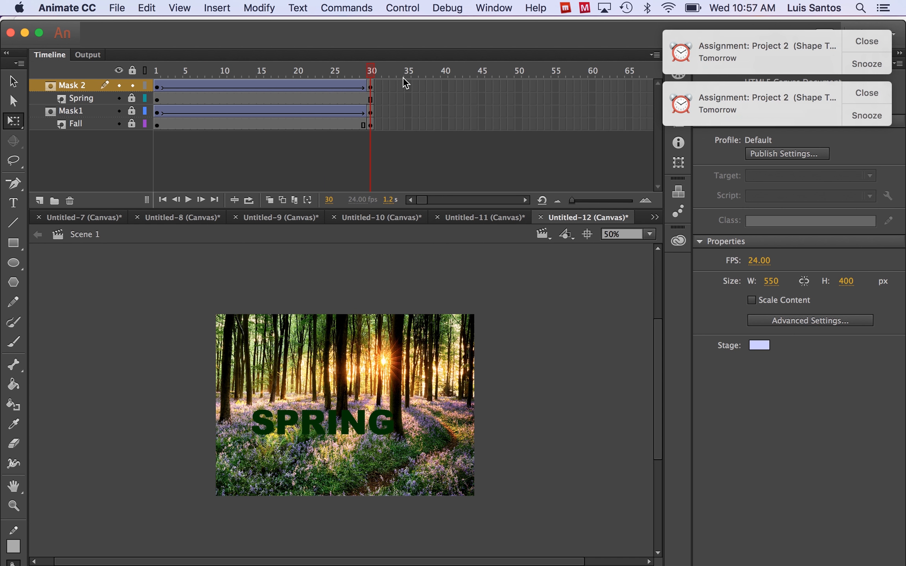
click(134, 86)
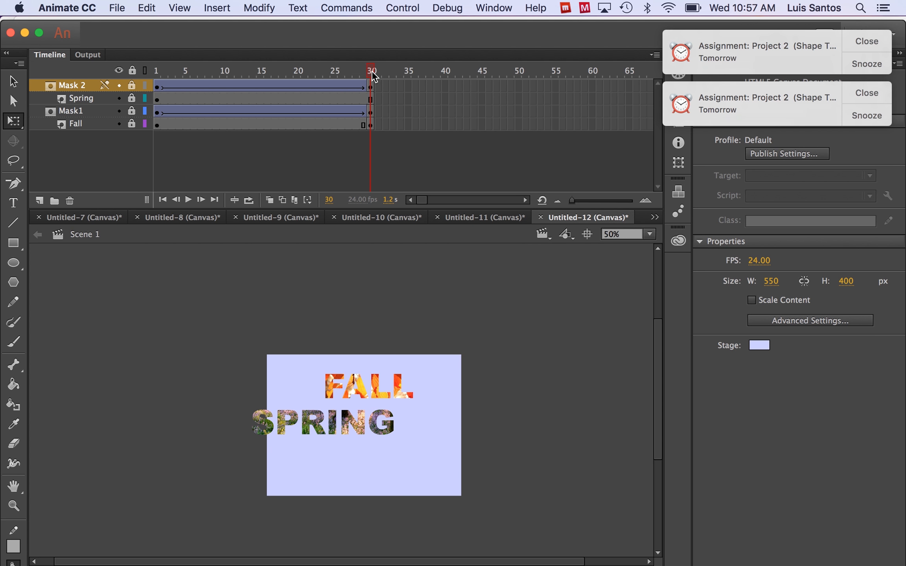
drag(371, 71, 282, 71)
Step: Unlock the Spring layer and shift the forest image left to about X -240, keeping Y at -114
click(132, 97)
click(285, 429)
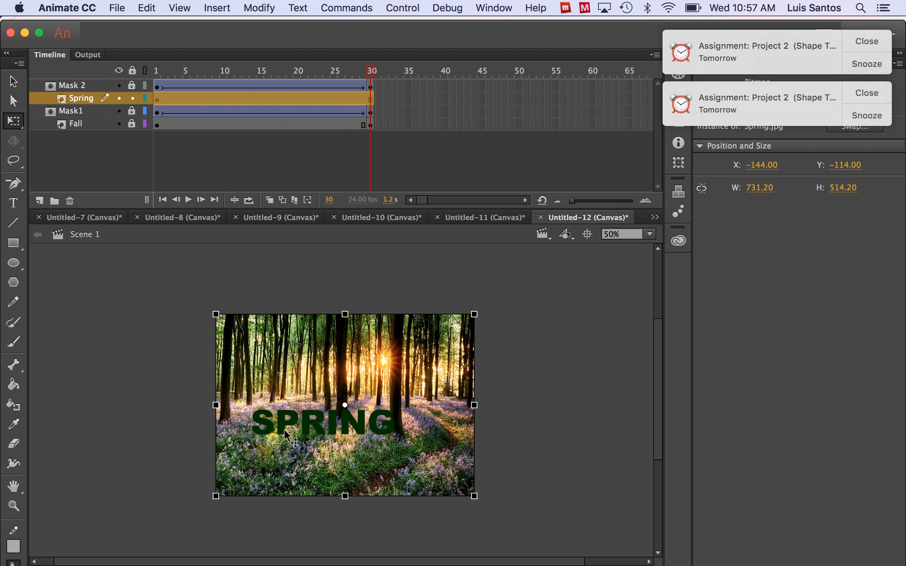
drag(284, 429, 244, 432)
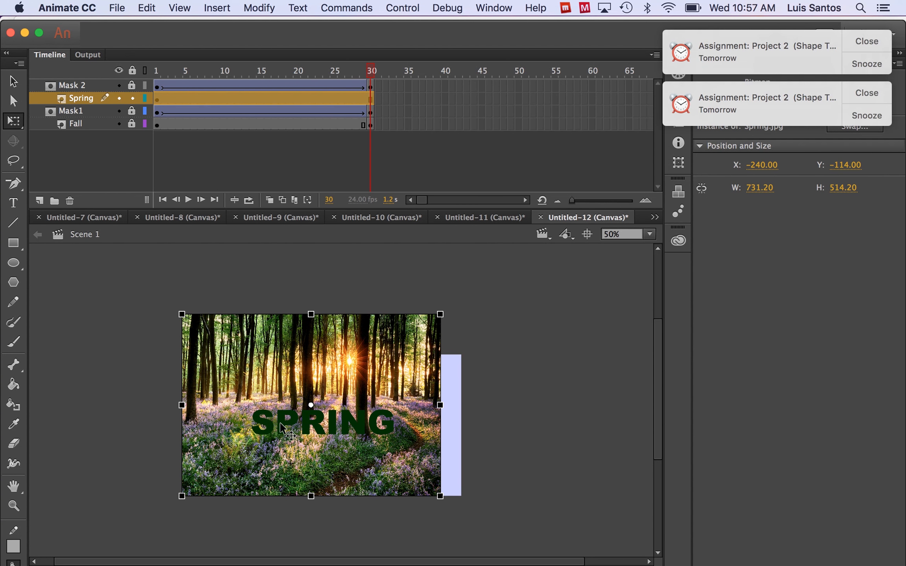
click(279, 246)
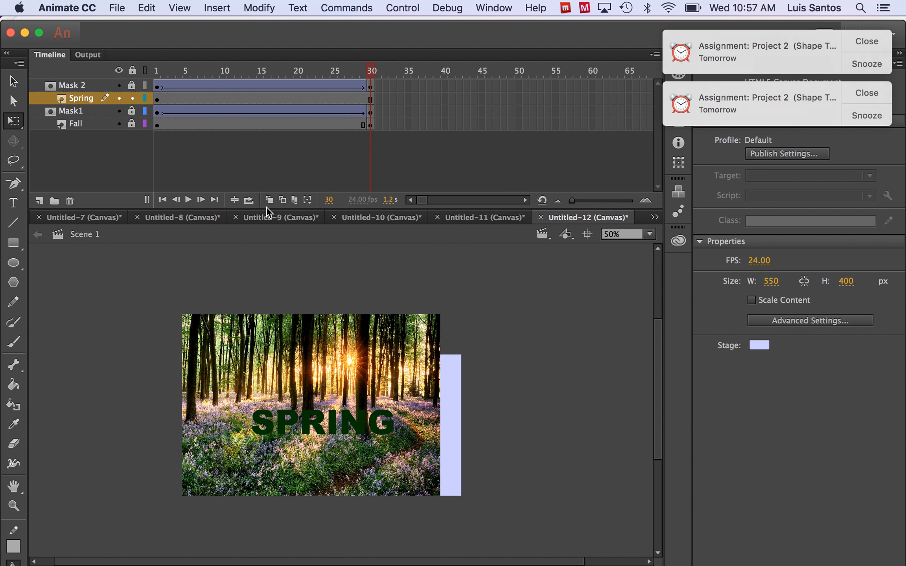
Step: Move the SPRING text at frame 30 right to about X 247, relock Mask 2 and Spring, and play the animation
click(132, 85)
drag(282, 425, 315, 428)
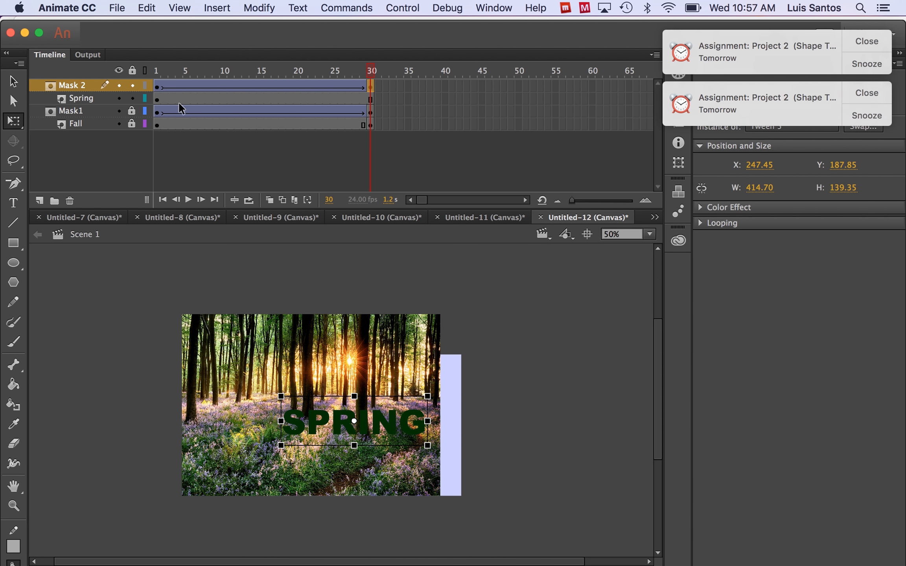
click(131, 85)
click(132, 98)
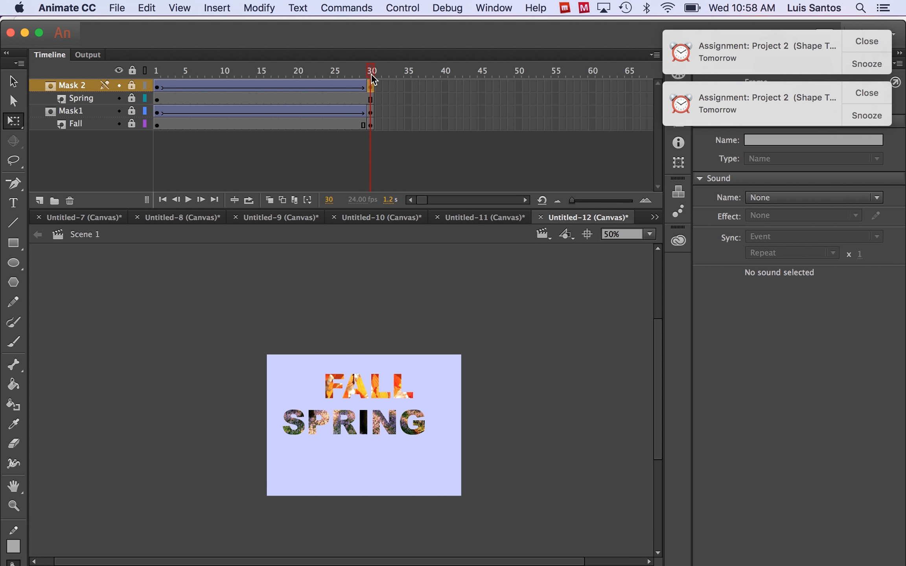
key(Return)
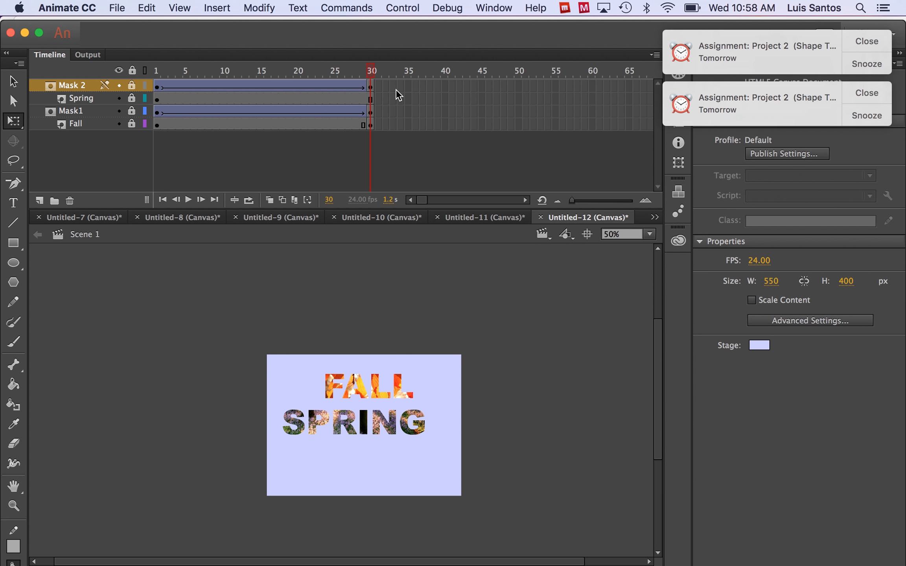
key(Return)
Step: Add two layers above Mask 2, naming the lower one Winter and the upper one Mask 3
click(40, 201)
click(75, 84)
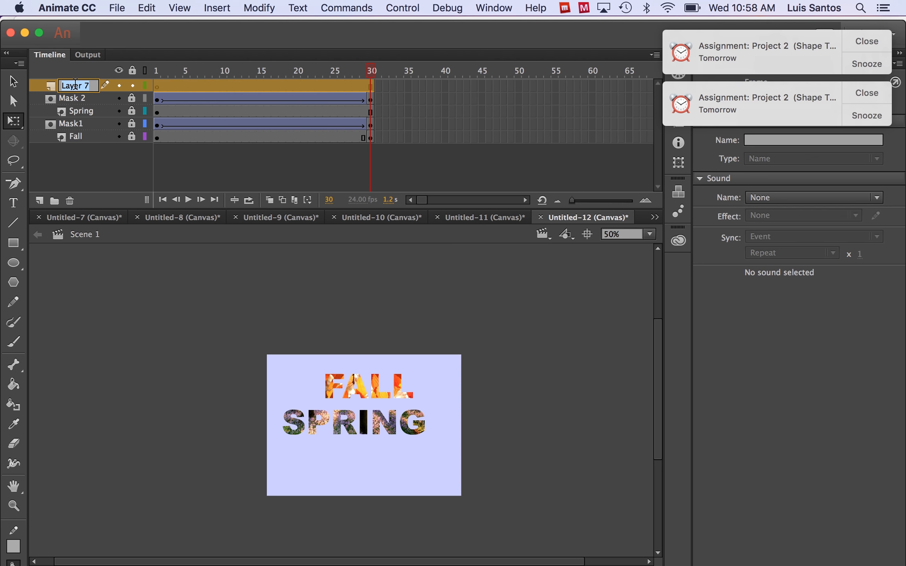
text(Winter)
click(40, 201)
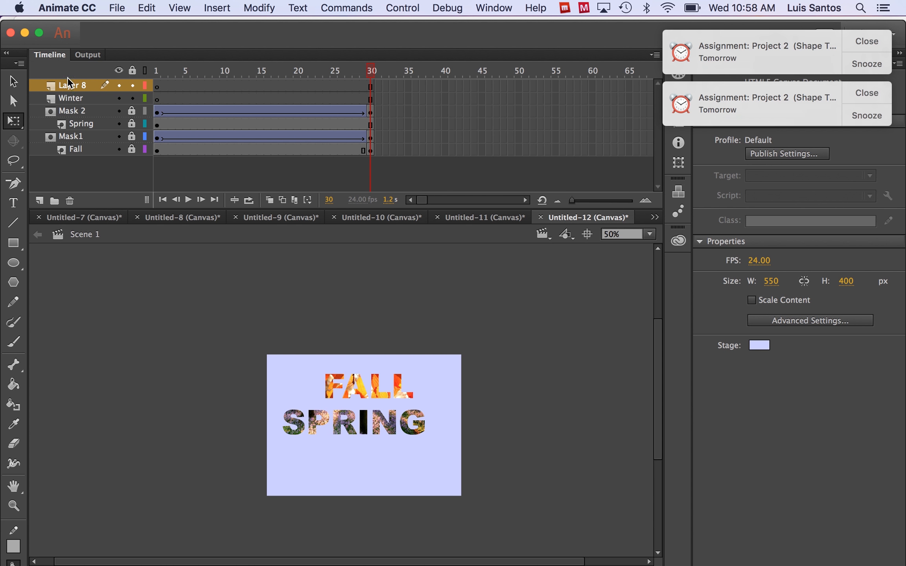
double_click(70, 86)
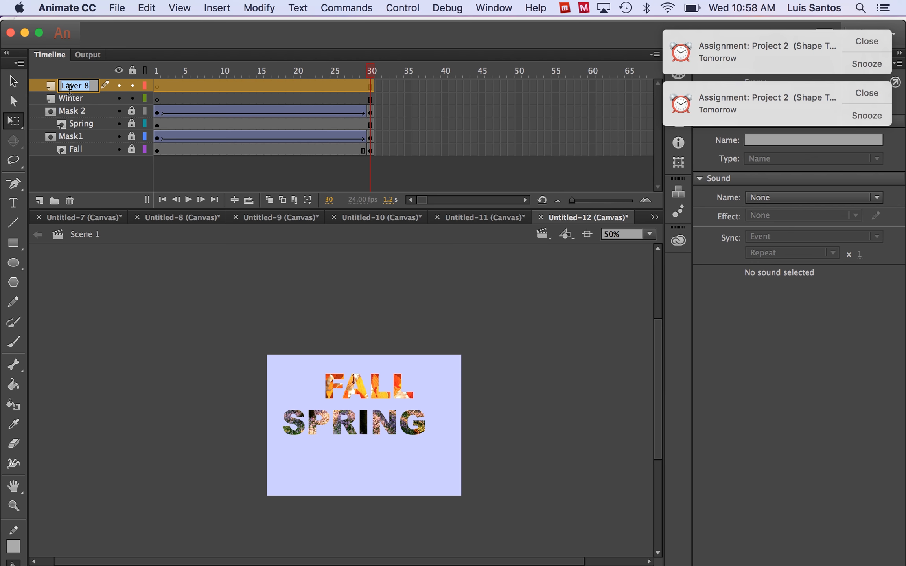
text(Mask 3)
click(157, 291)
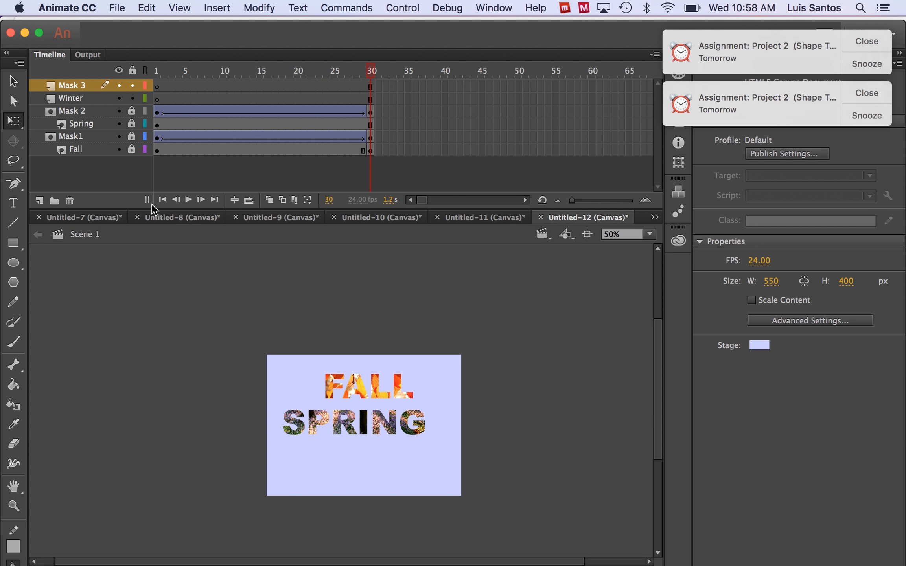
Step: Add the text WINTER on frame 1 of Mask 3 at about X 190, Y 85
click(158, 86)
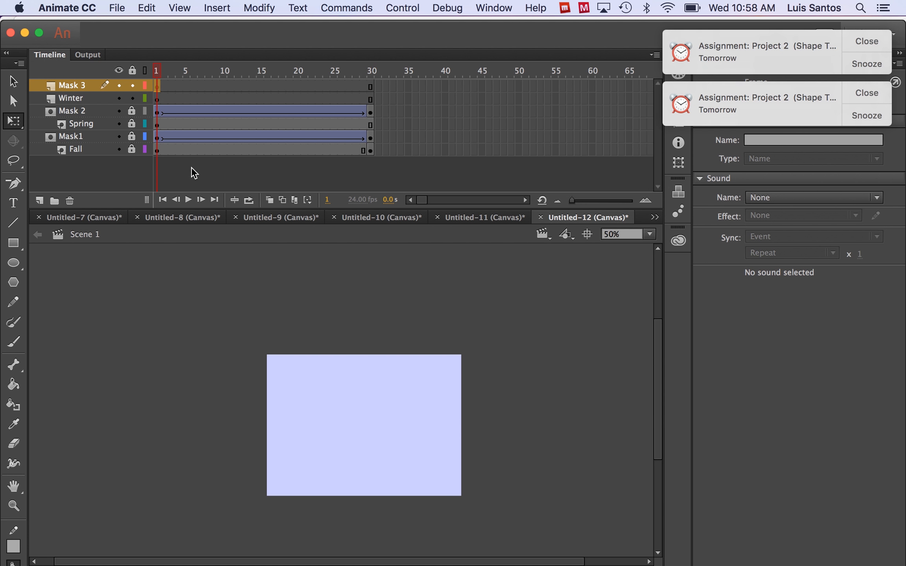
click(13, 202)
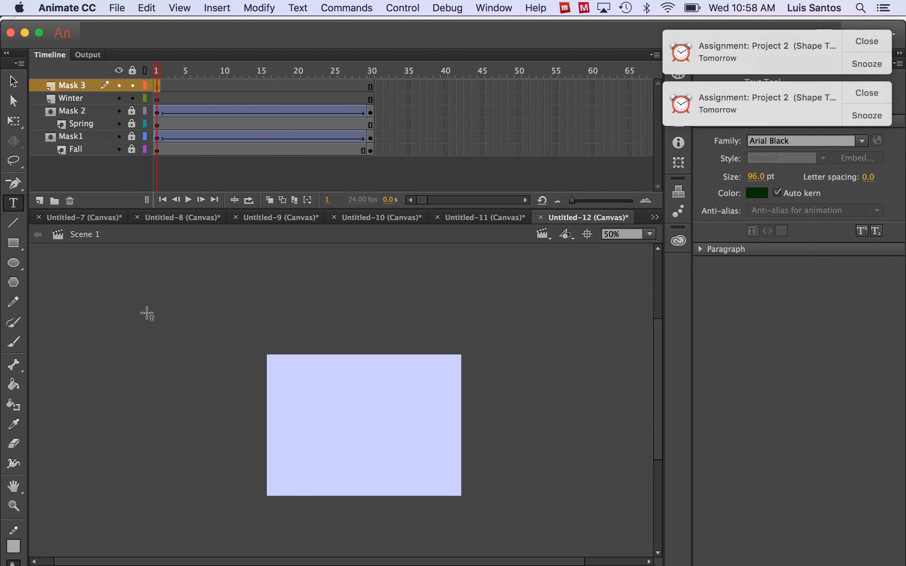
click(336, 424)
text(W)
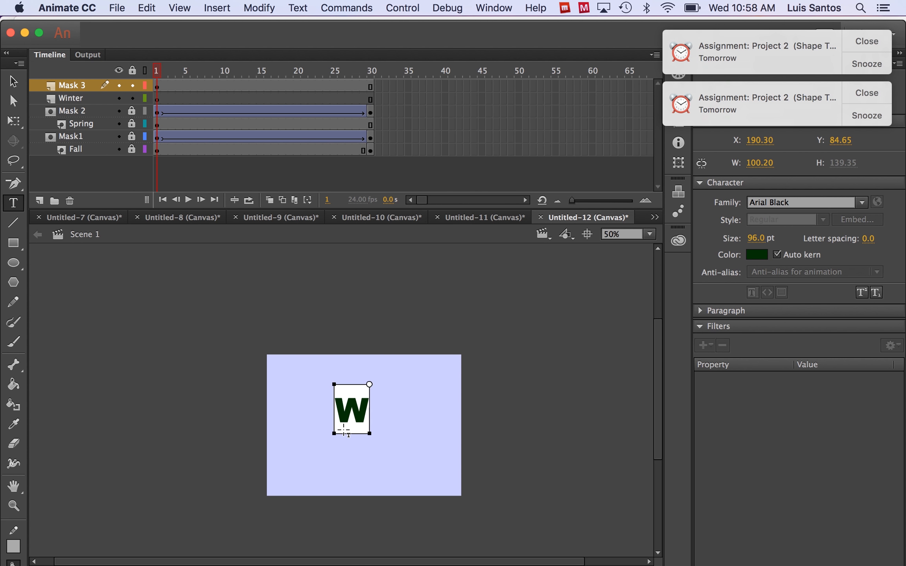
text(INTER)
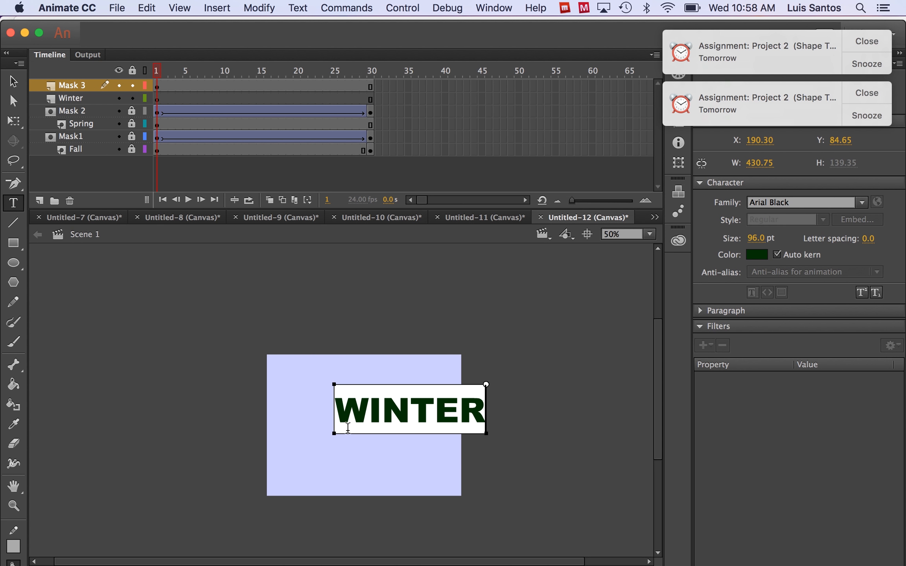
Step: View frame 30 and move the WINTER text below SPRING, to about X 94, Y 197
click(15, 82)
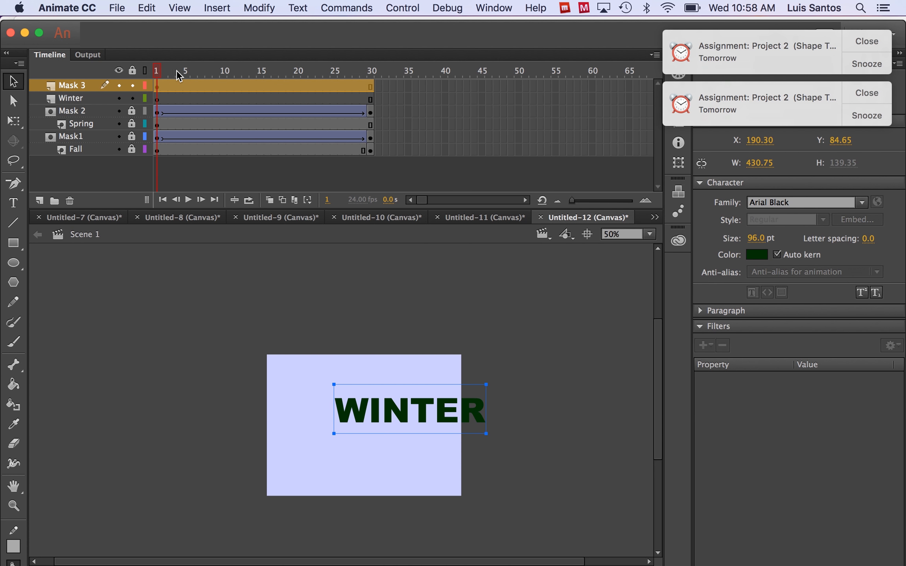
drag(157, 72, 373, 96)
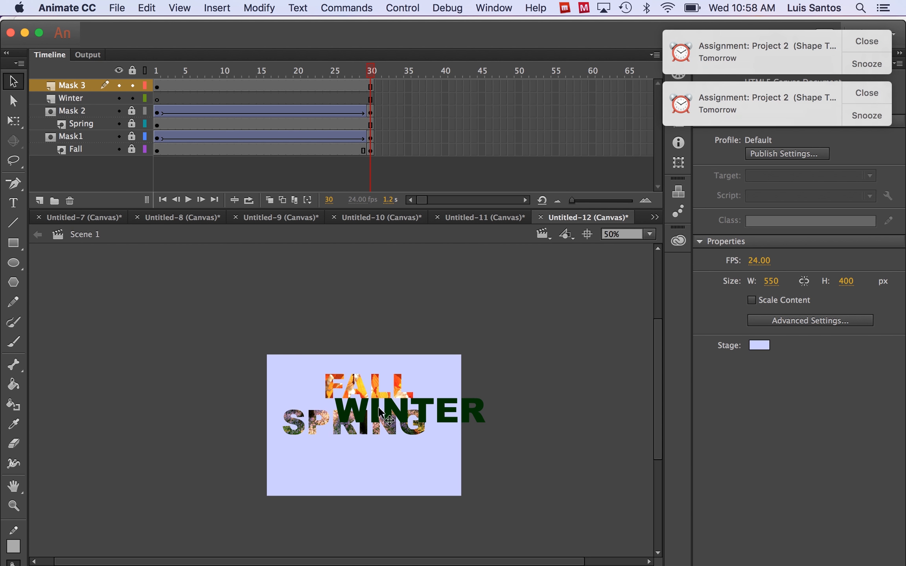
drag(379, 411, 346, 451)
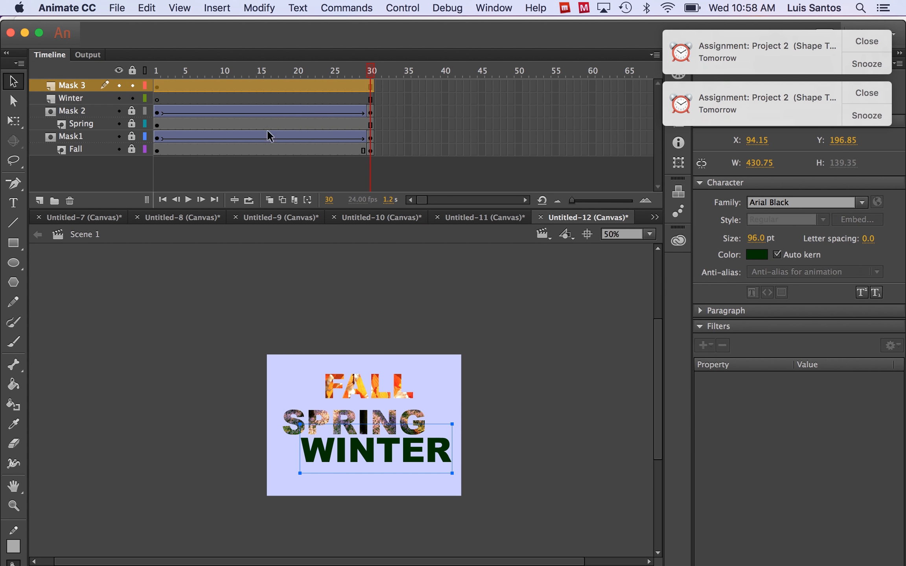
Step: Insert a keyframe at frame 30 of Mask 3 and return to the layer's first frame
click(157, 87)
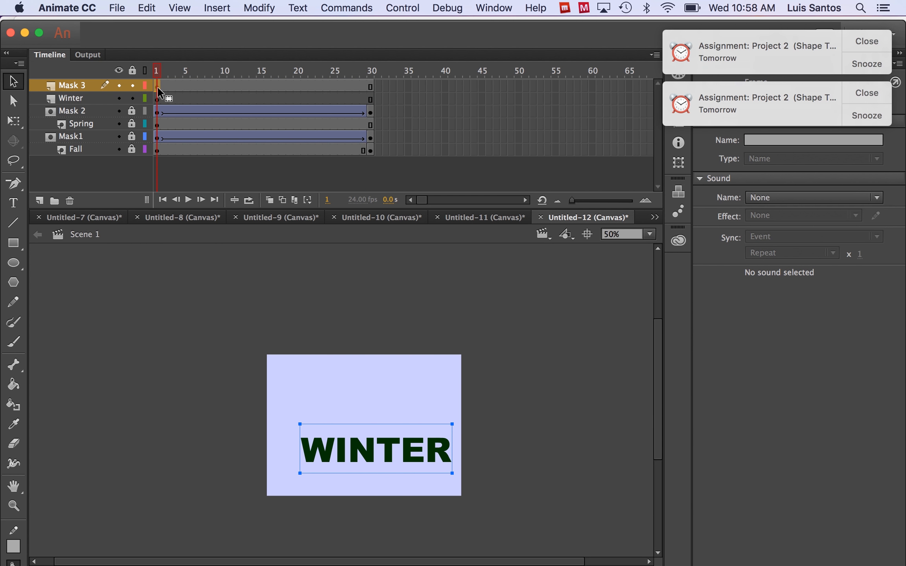
click(371, 86)
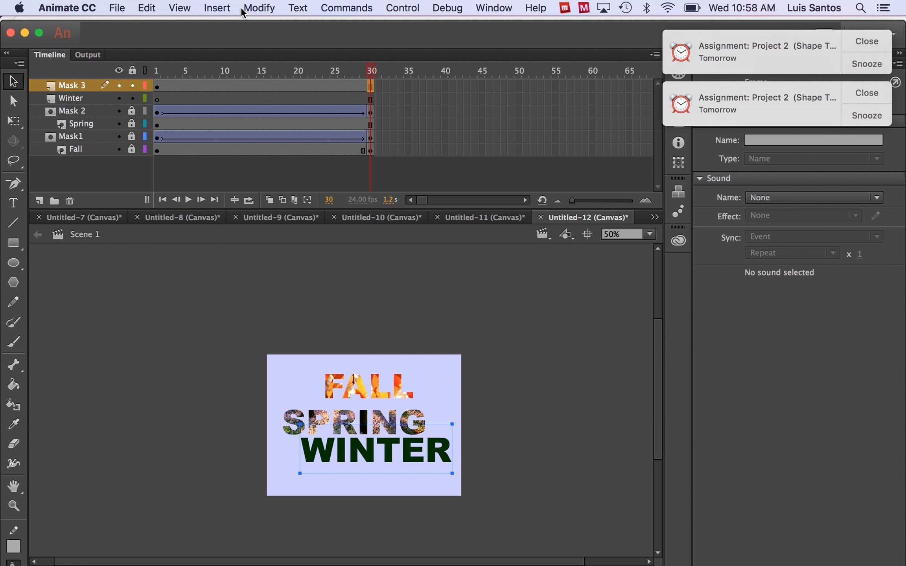
click(217, 8)
mouse_move(220, 95)
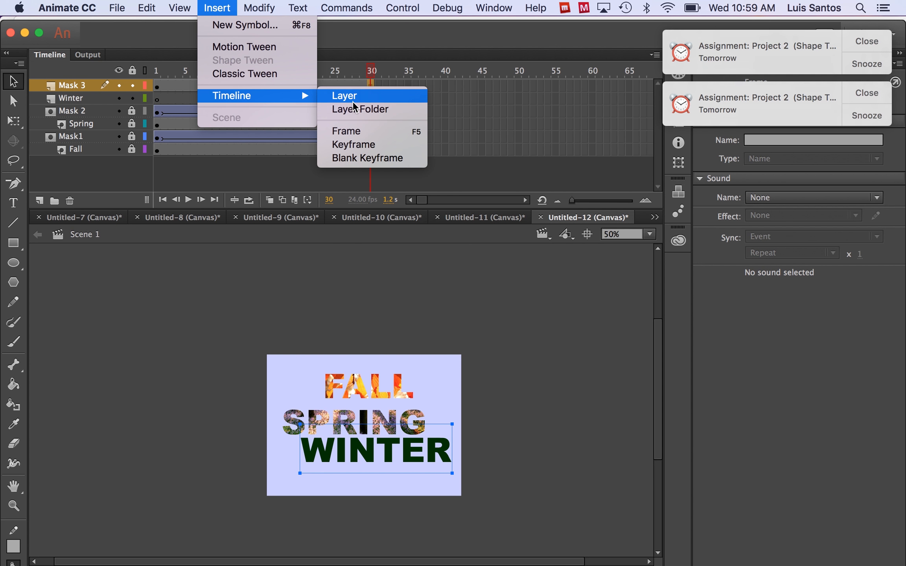
click(355, 145)
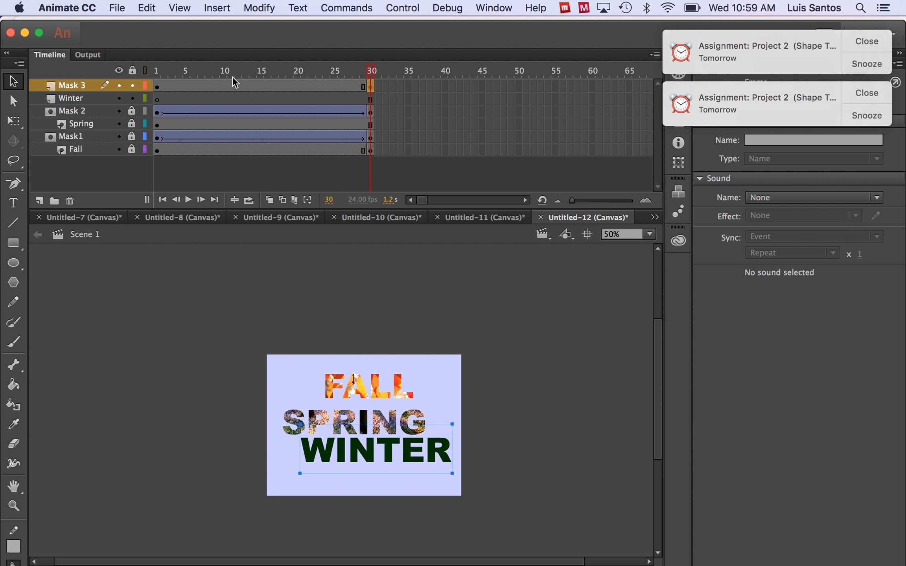
click(157, 87)
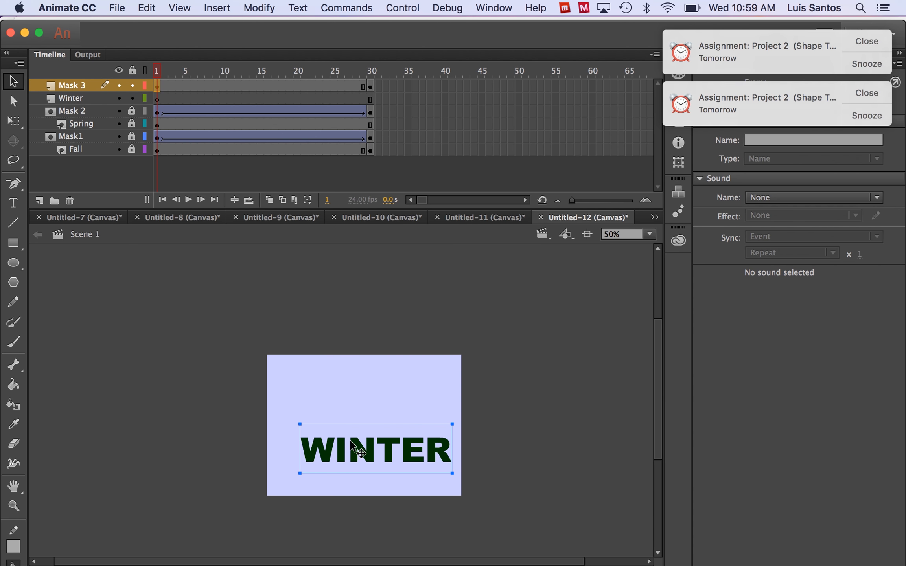
Step: Move the frame 1 WINTER text above the stage and apply a classic tween to Mask 3 up to frame 30
drag(351, 442, 340, 288)
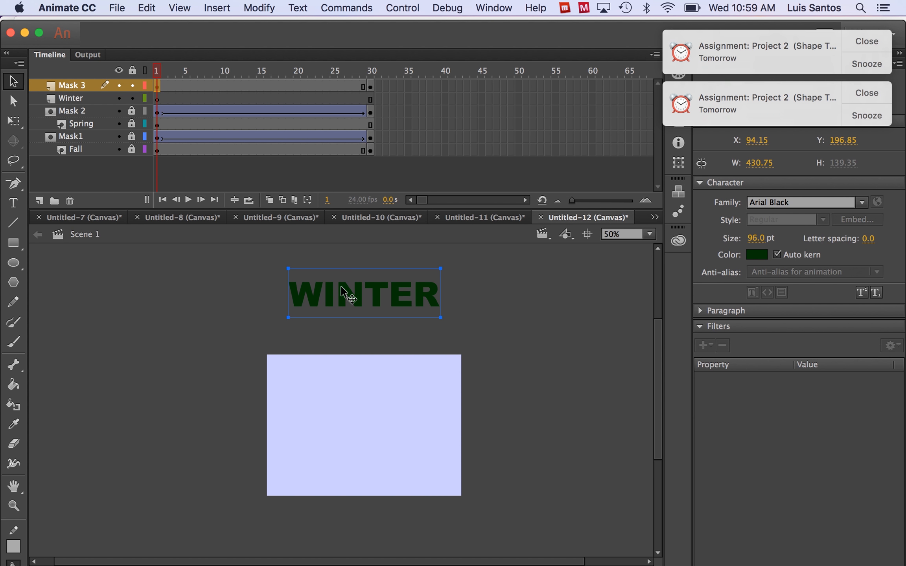
click(253, 86)
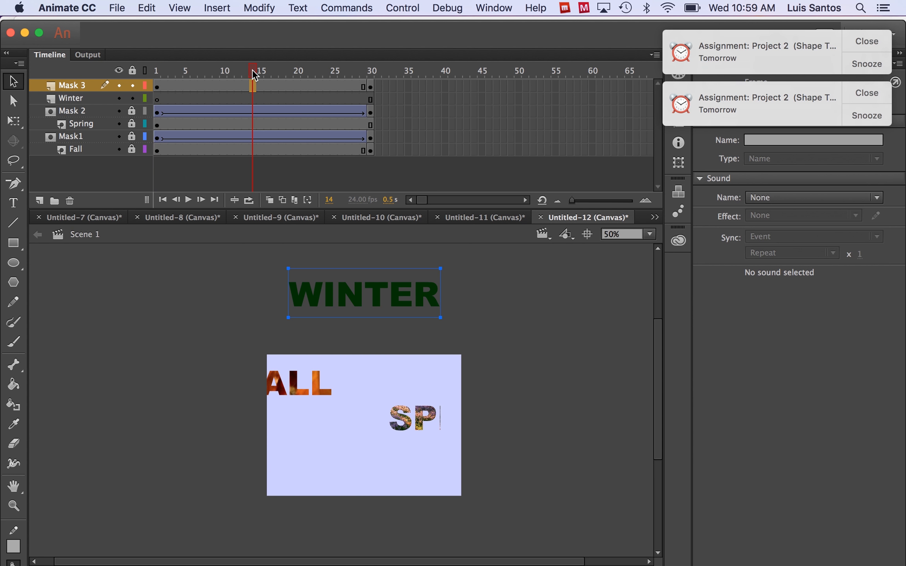
click(223, 9)
mouse_move(311, 104)
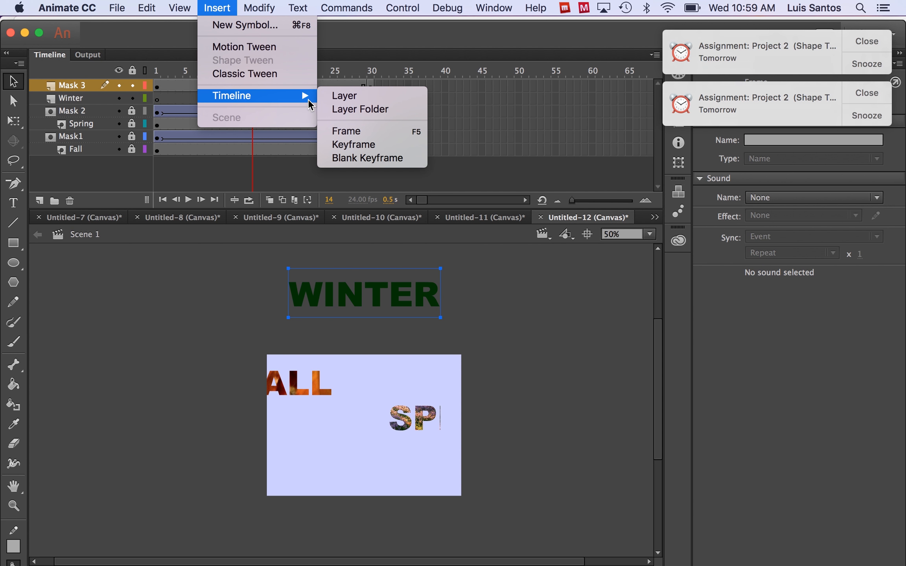
click(271, 76)
drag(252, 70, 387, 83)
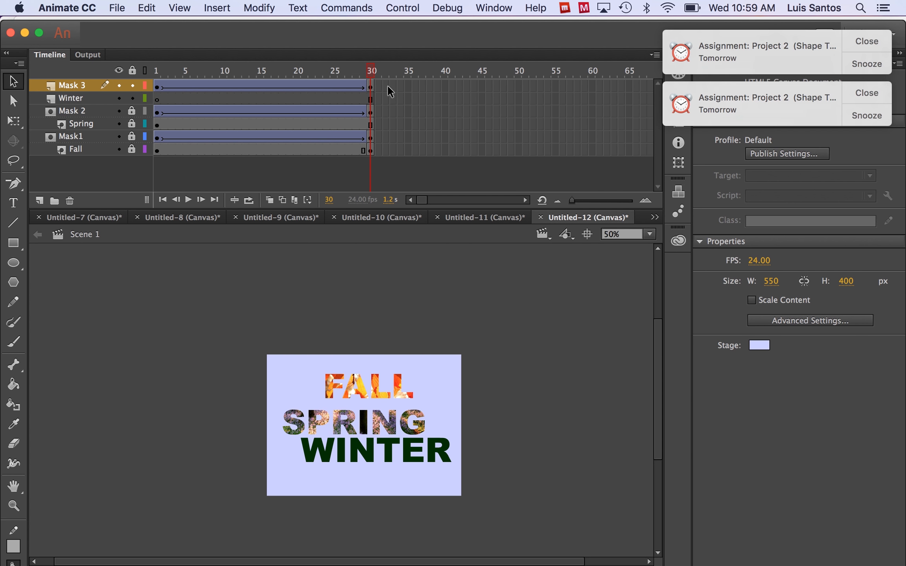
Step: Import winter-wallpaper-20.jpg onto frame 1 of the Winter layer and shift it to about X -399, Y -196
click(158, 99)
click(117, 9)
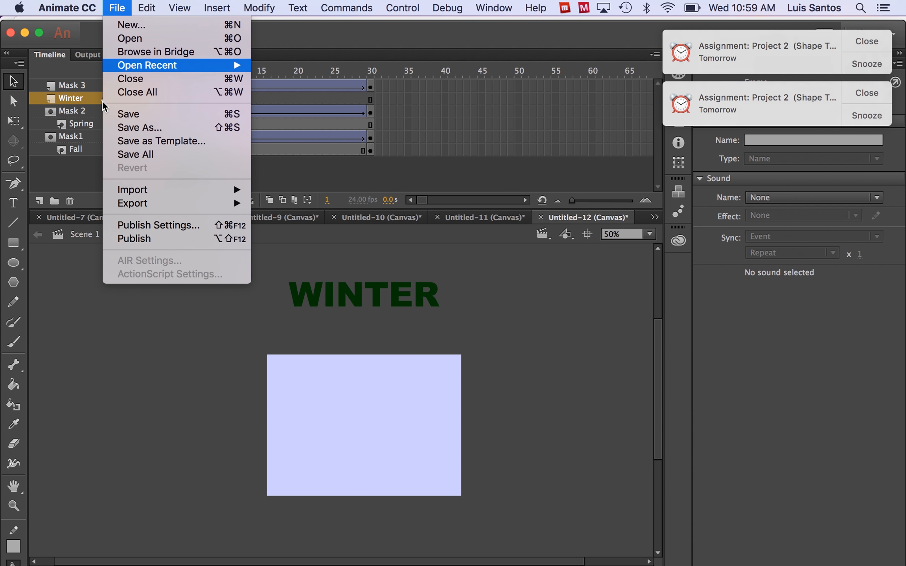
mouse_move(141, 190)
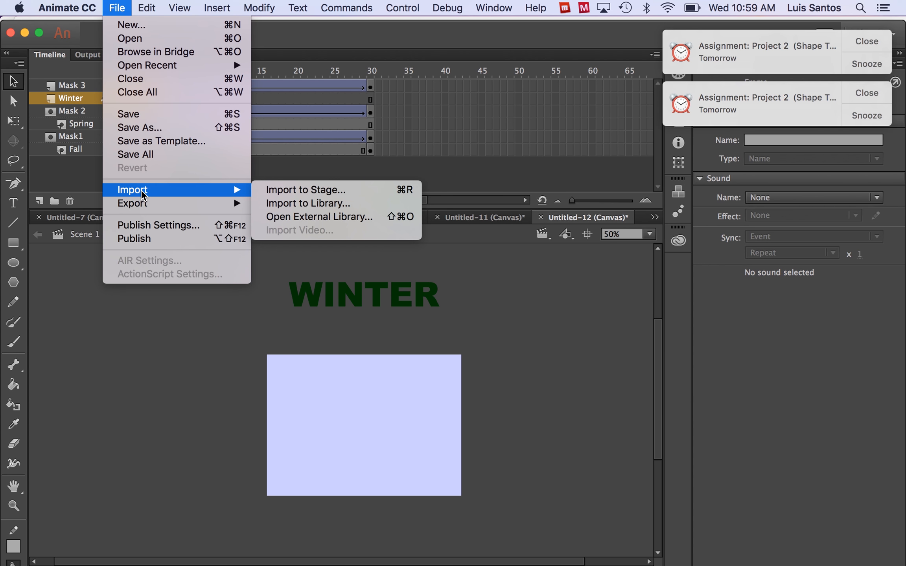
click(270, 188)
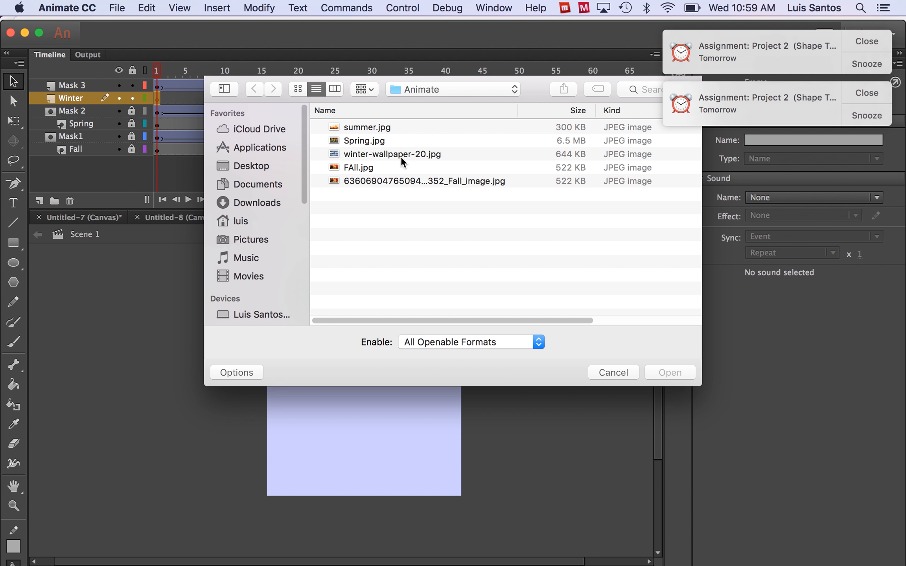
click(400, 158)
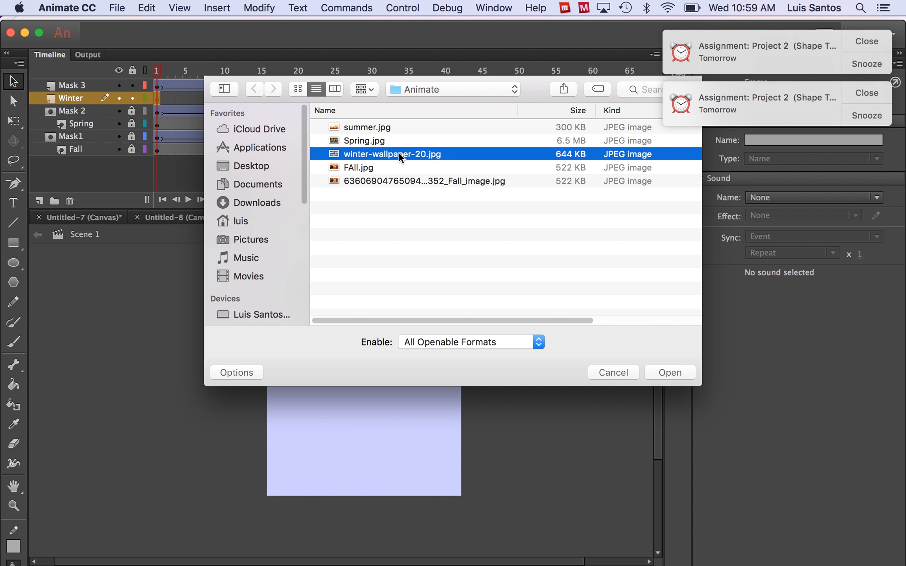
click(662, 372)
drag(455, 403, 316, 335)
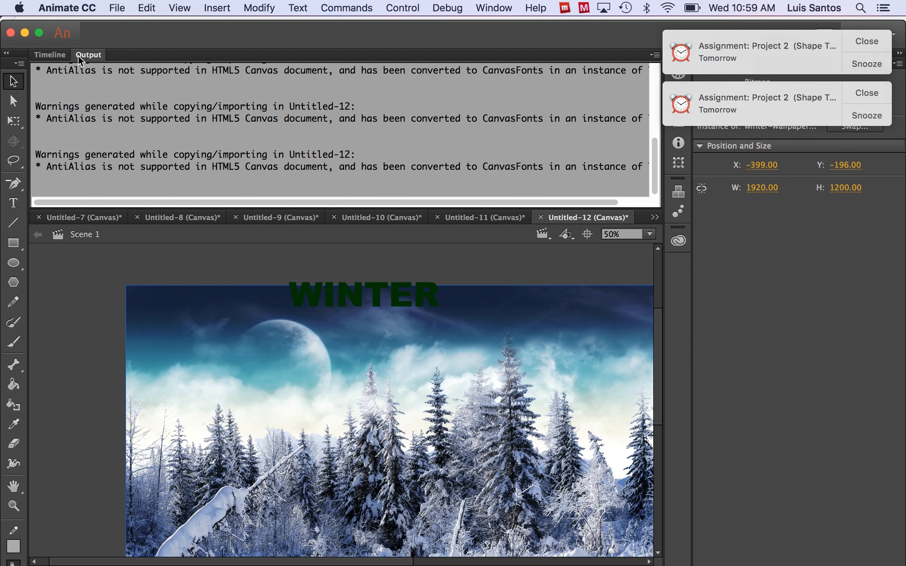
click(51, 53)
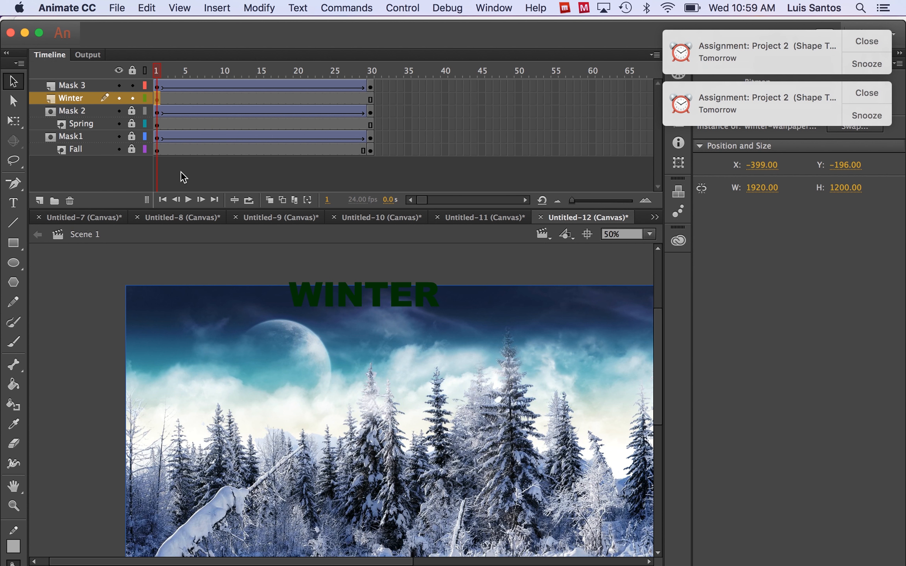
Step: Scale the winter picture down with Free Transform to about 554 by 379 px, at about X 0, Y 21
click(157, 98)
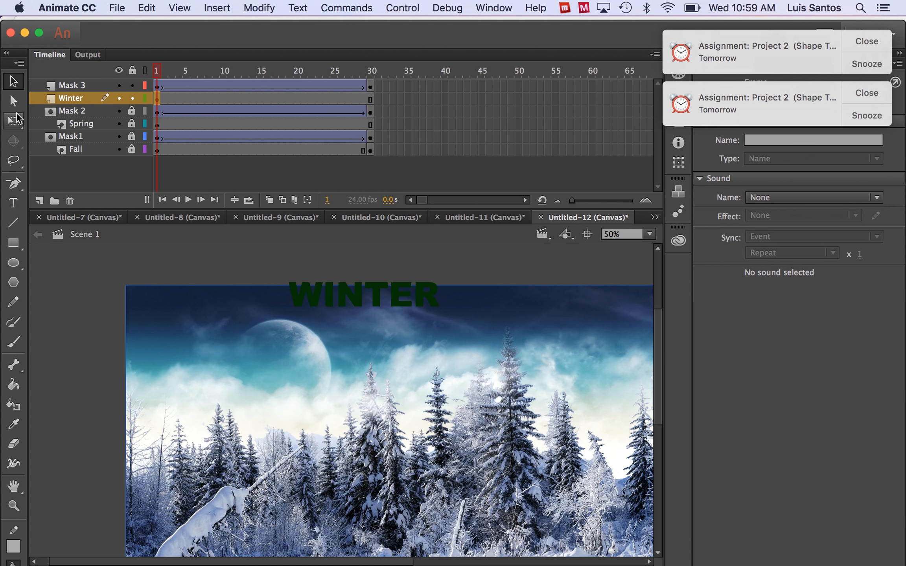
click(13, 121)
drag(126, 286, 307, 381)
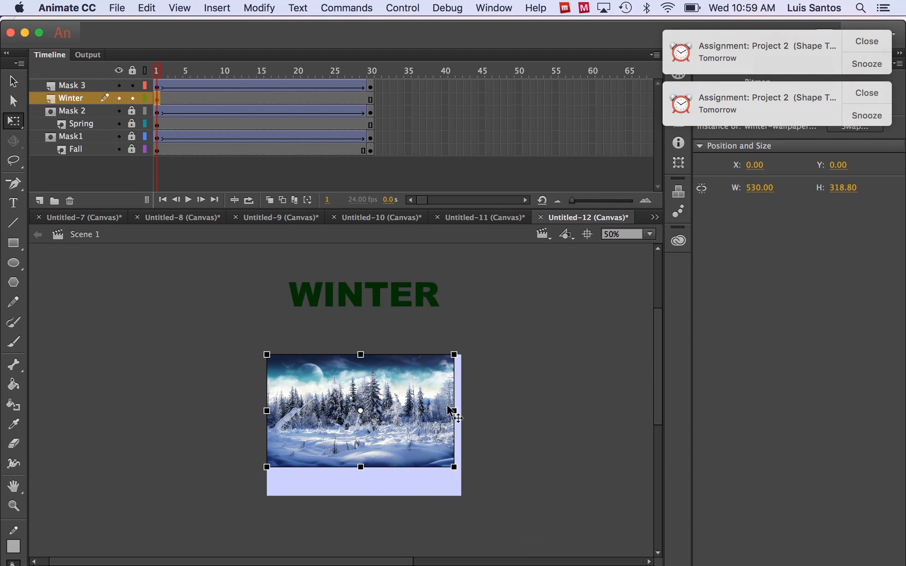
drag(454, 411, 460, 409)
drag(391, 410, 388, 410)
mouse_move(364, 468)
mouse_down()
mouse_move(364, 489)
mouse_move(372, 460)
mouse_up()
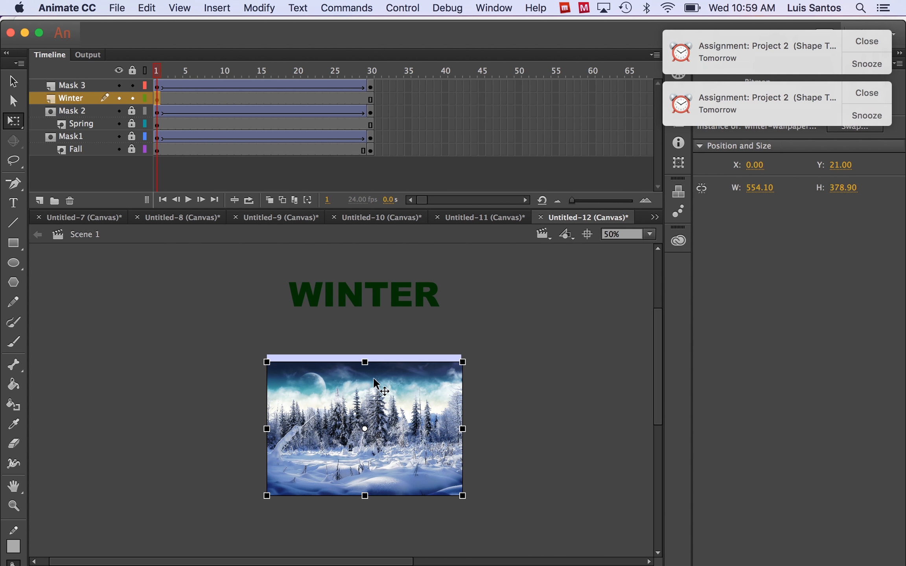
Step: Stretch the winter picture's height to about 451 px at about Y -47 so that it covers the stage
drag(365, 362, 364, 353)
drag(374, 400, 373, 389)
click(525, 417)
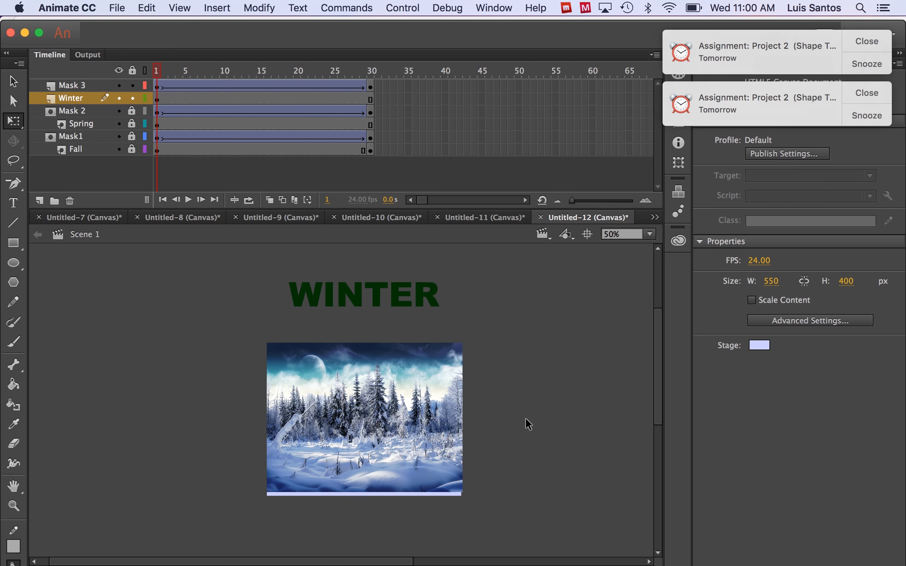
click(407, 472)
drag(364, 492, 364, 497)
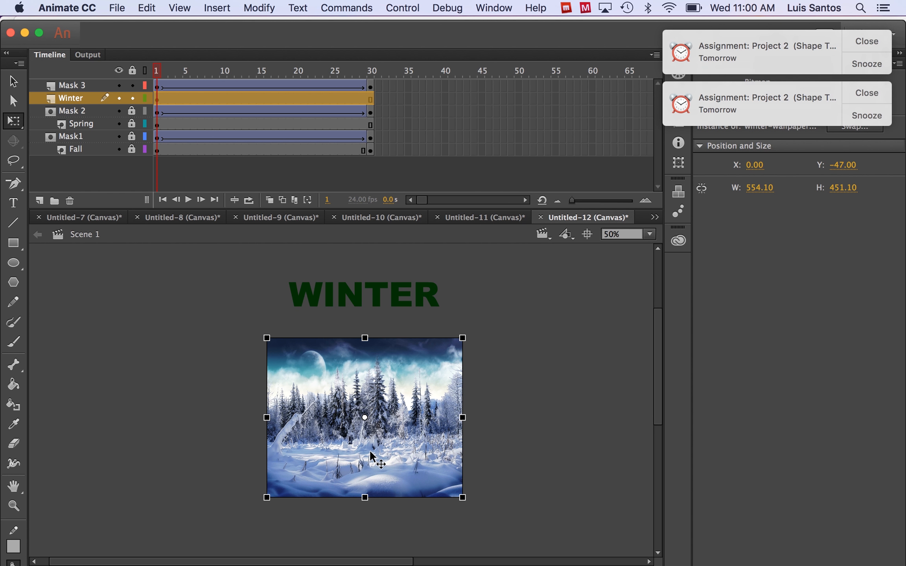
click(558, 445)
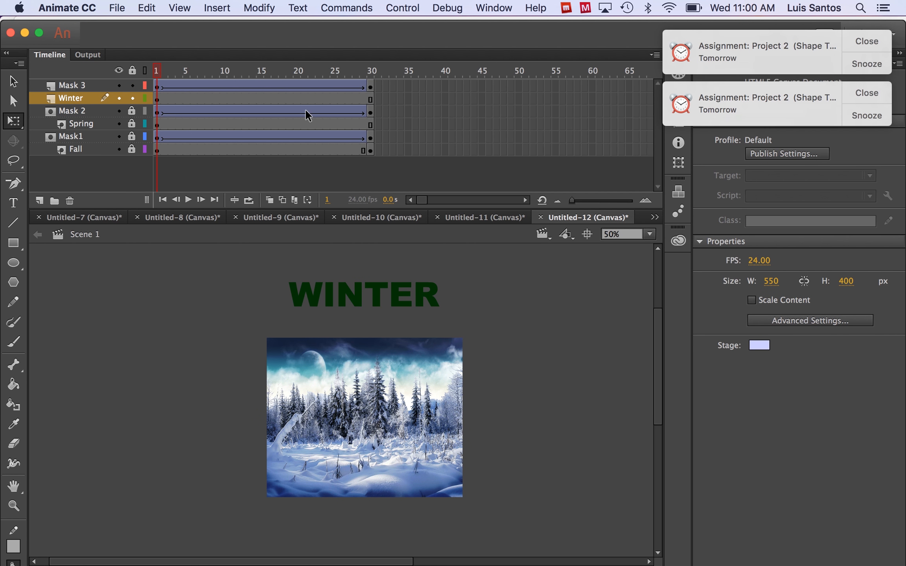
Step: Insert a keyframe at frame 30 of the Winter layer
click(371, 98)
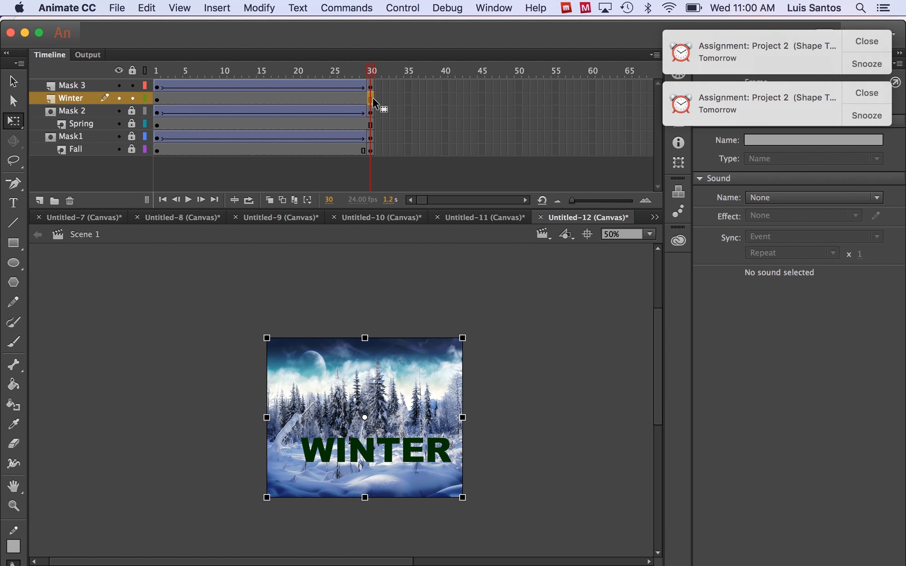
click(217, 8)
mouse_move(231, 95)
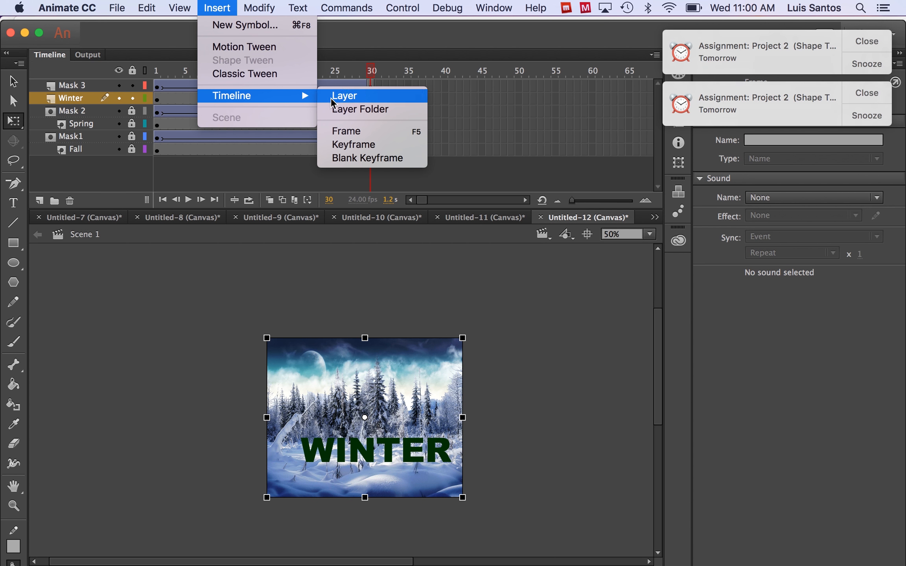
click(348, 145)
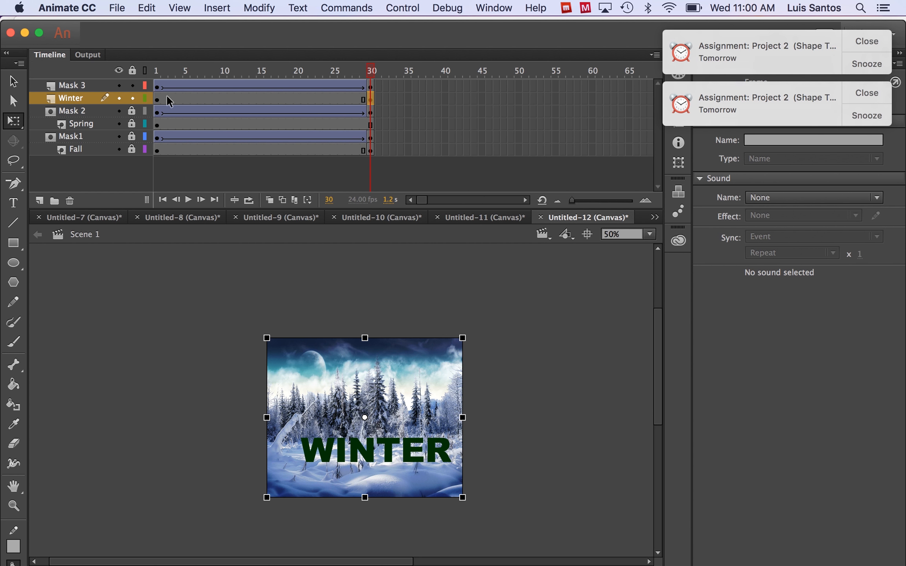
Step: Set the layer type of Mask 3 to Mask and that of Winter to Masked
click(133, 97)
double_click(51, 85)
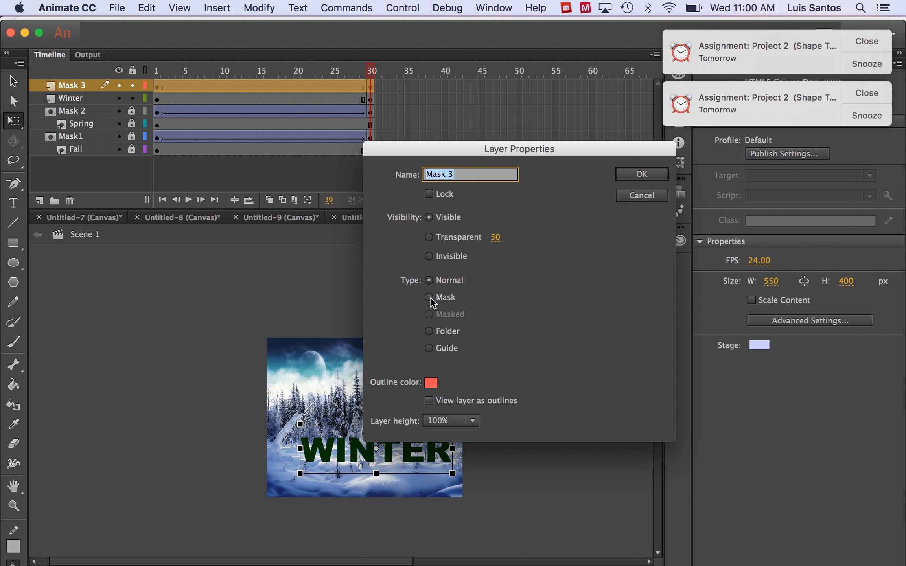
click(431, 298)
click(634, 175)
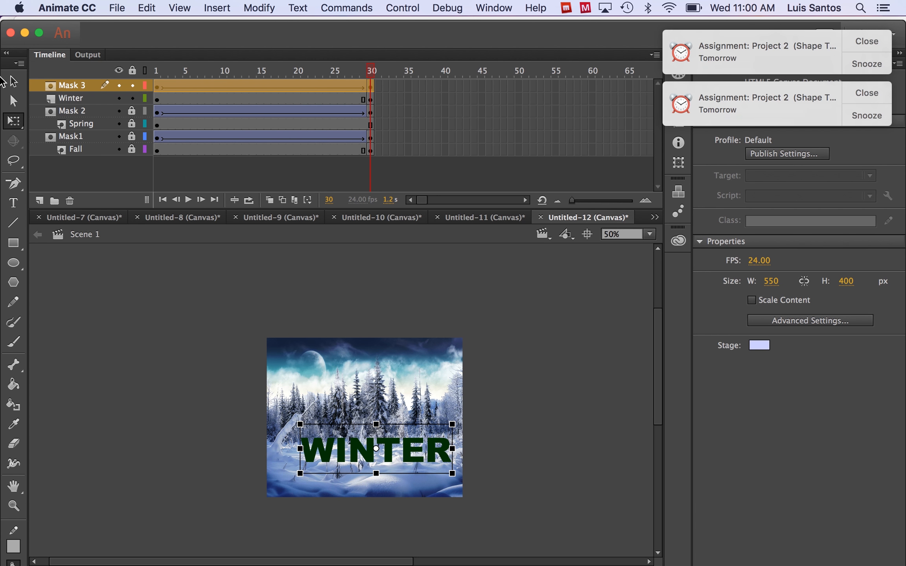
double_click(51, 98)
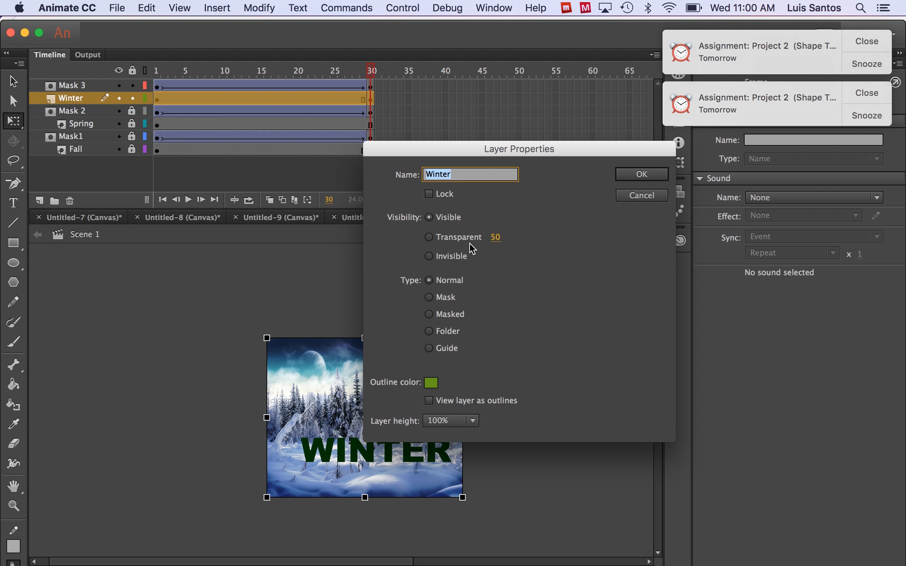
click(431, 316)
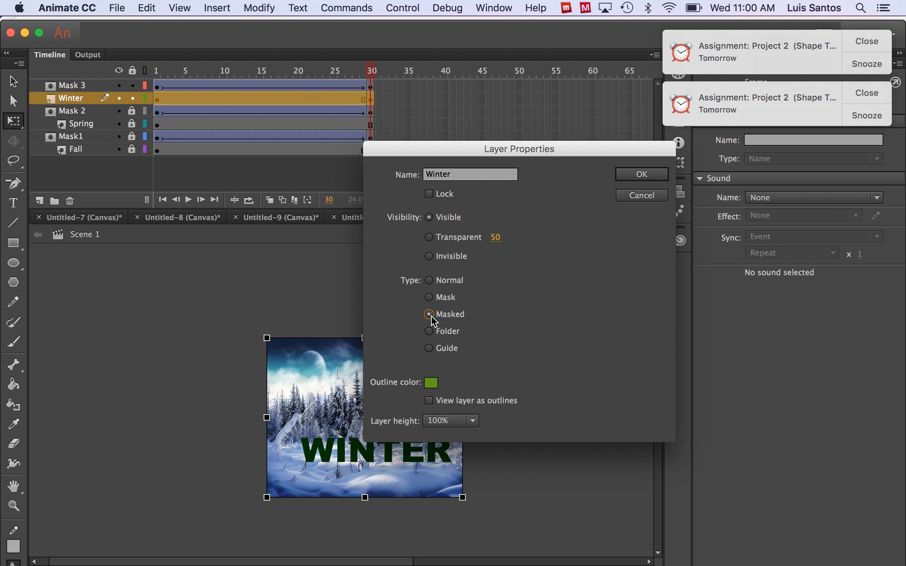
click(642, 175)
Step: Lock the Mask 3 and Winter layers and play the animation from the start to check the mask effect
click(133, 85)
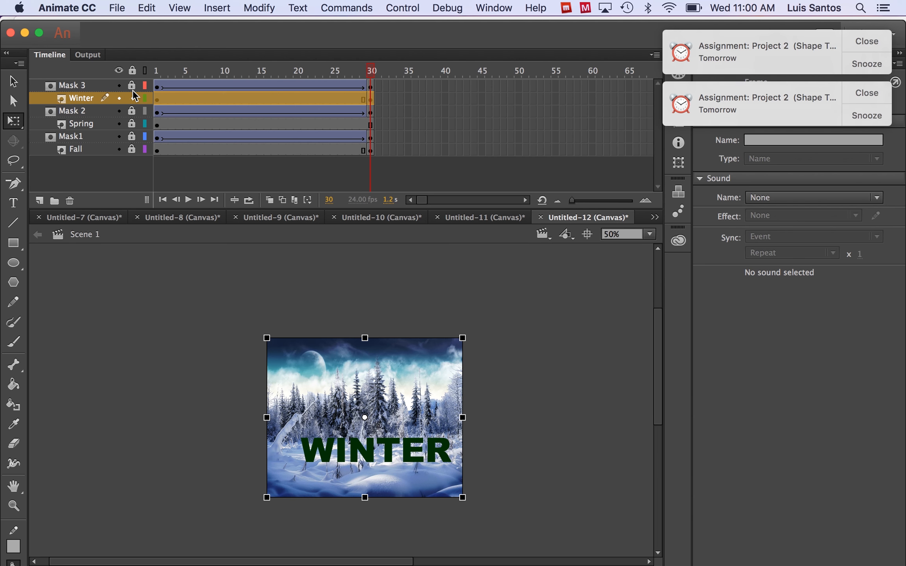
click(133, 98)
drag(375, 65, 100, 88)
key(Return)
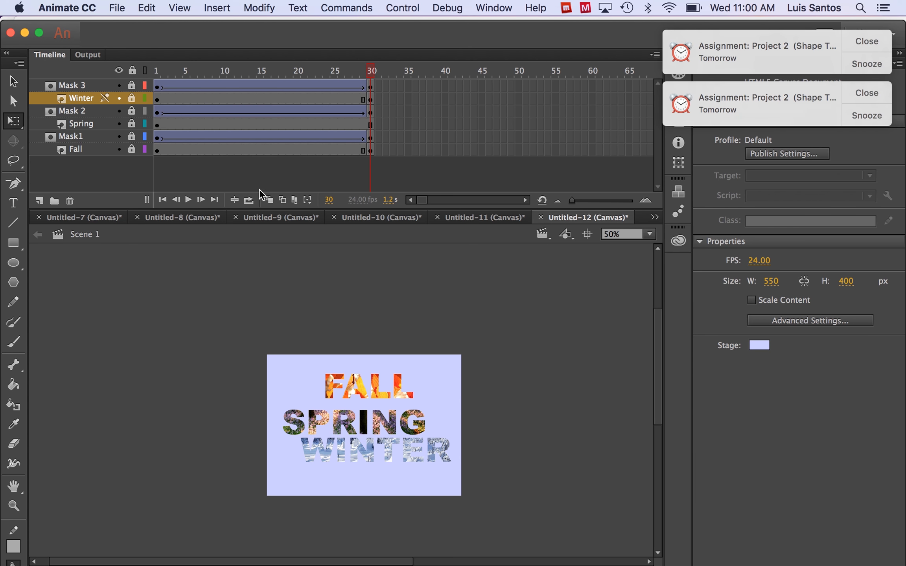
Step: Add a new layer above Mask 3 and name it Mask4
click(52, 87)
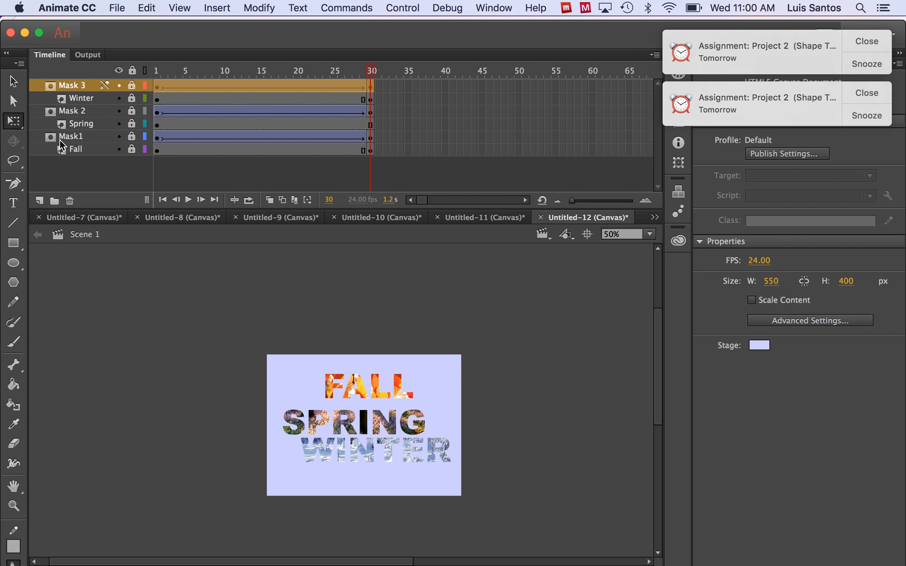
click(40, 202)
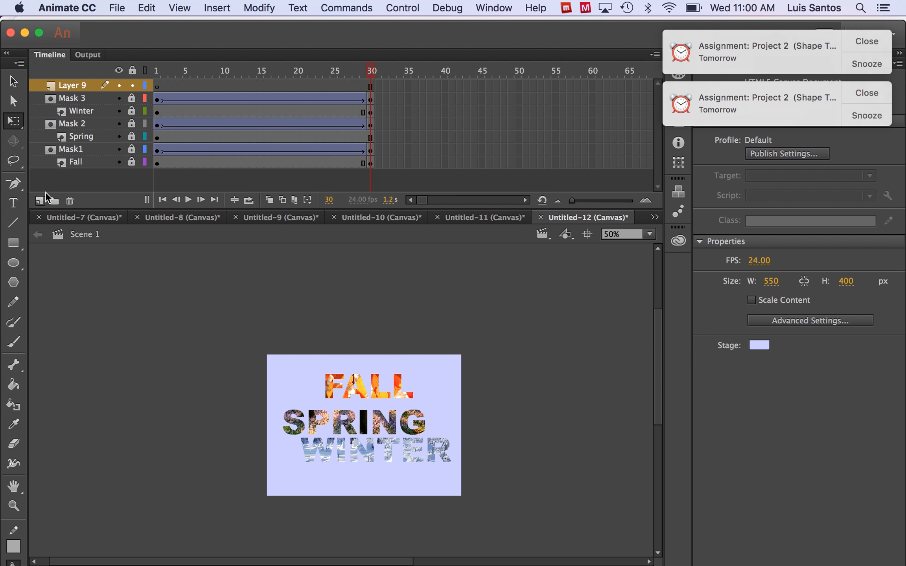
click(79, 86)
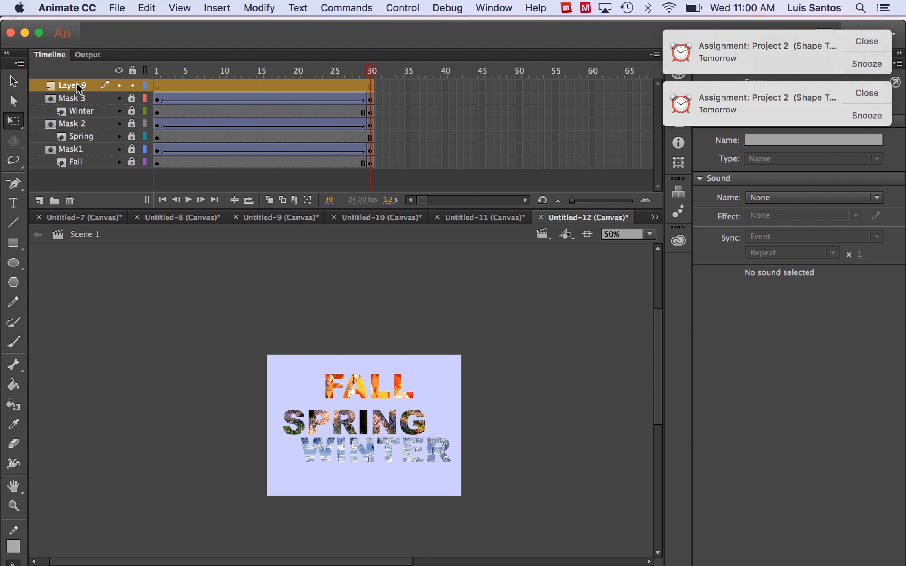
double_click(77, 85)
text(Mask4)
click(118, 277)
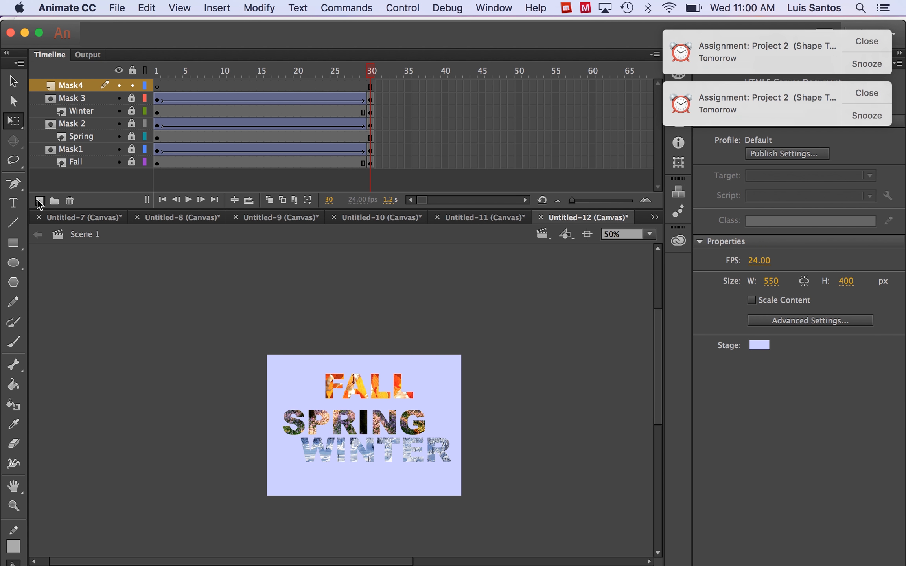
Step: Add another layer directly below Mask4 and name it Summer
click(39, 201)
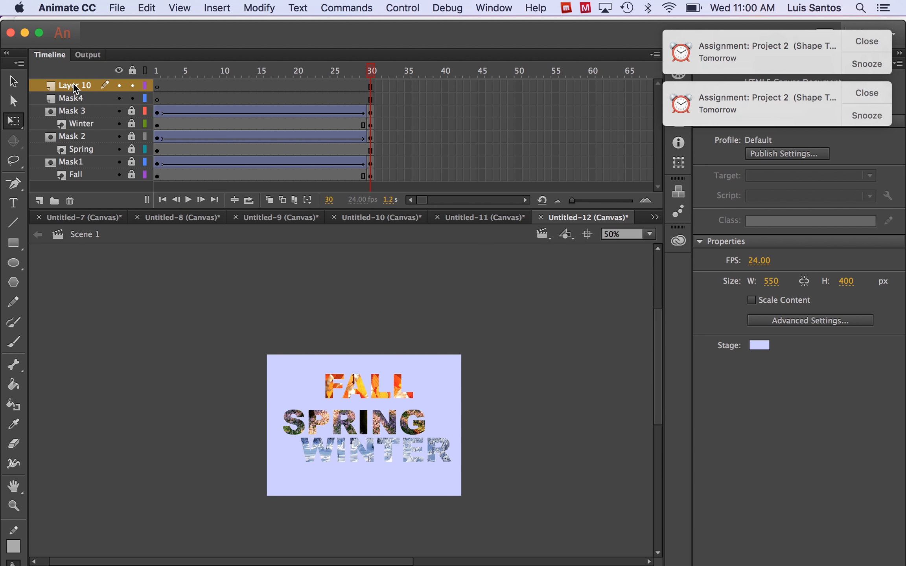
click(52, 98)
drag(58, 86, 58, 83)
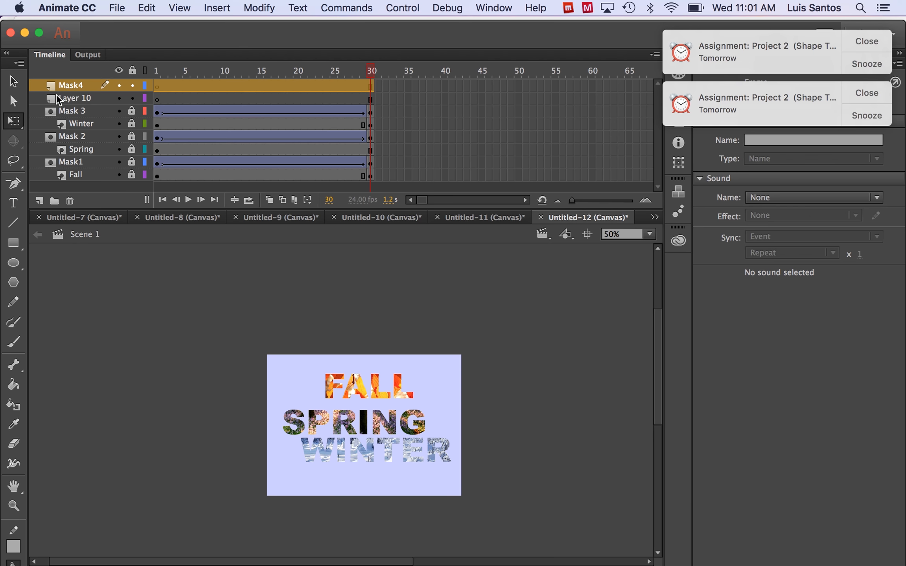
double_click(68, 98)
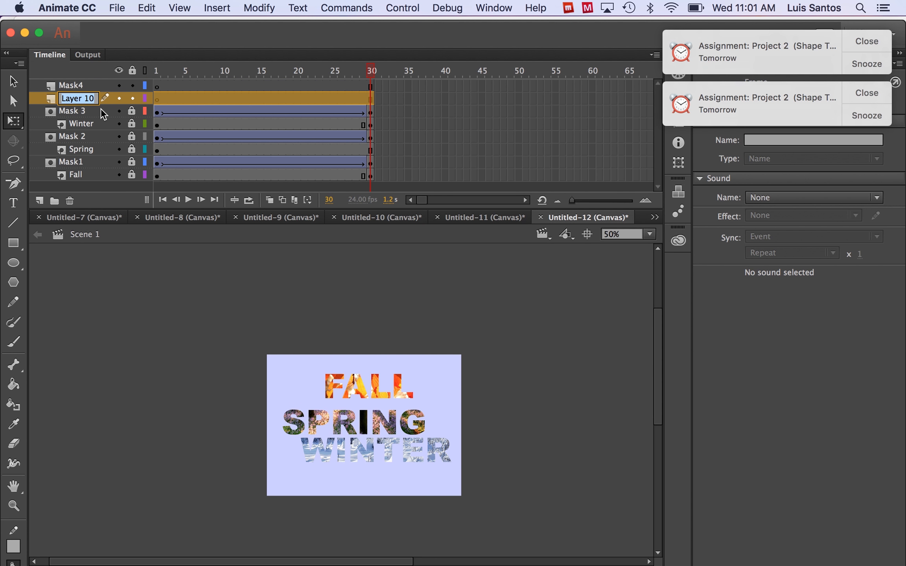
text(Summer)
click(253, 283)
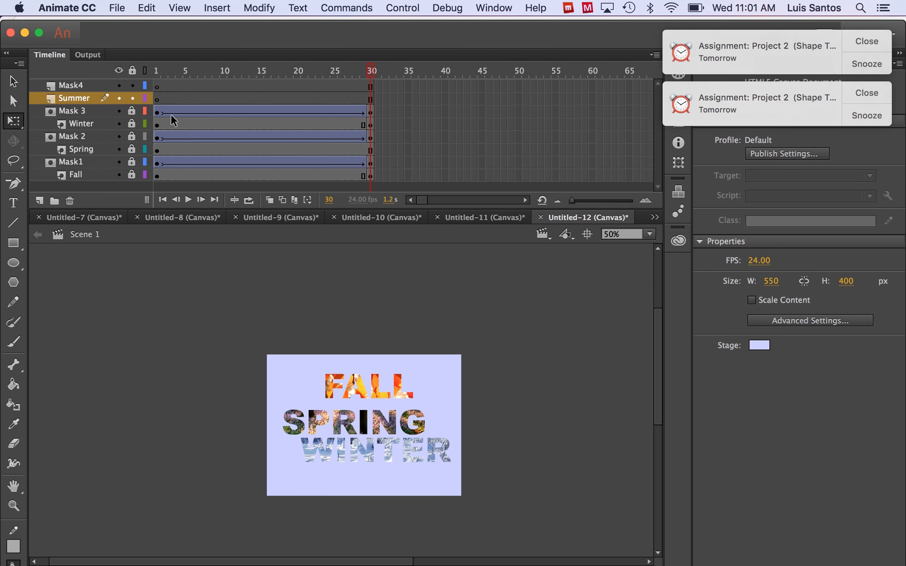
Step: Add the text SUMMER to the stage in frame 1 of the Mask4 layer
click(158, 85)
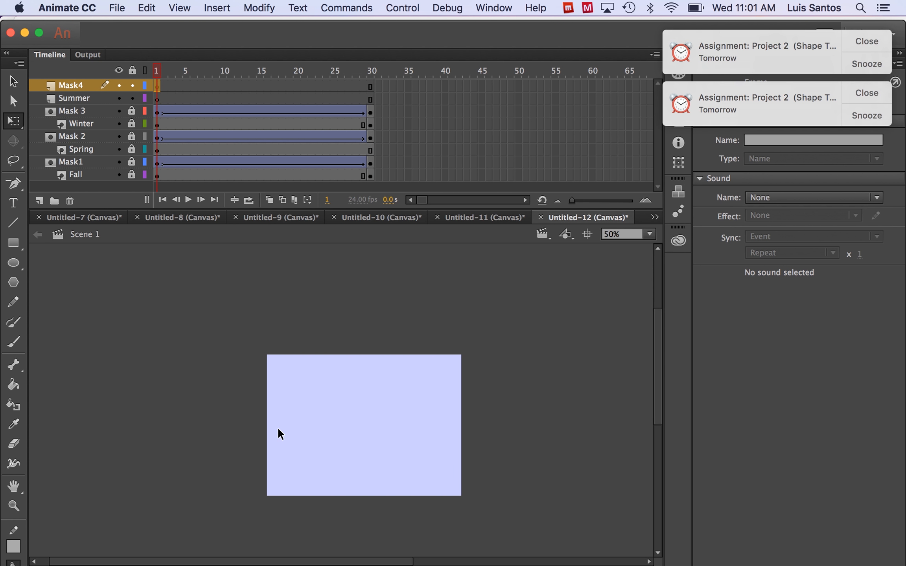
click(13, 202)
click(311, 473)
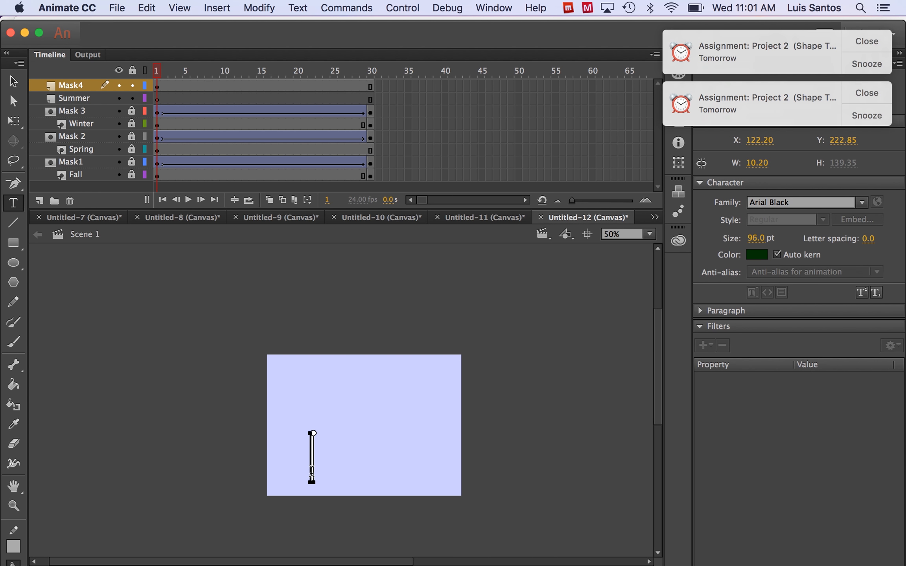
text(SUM)
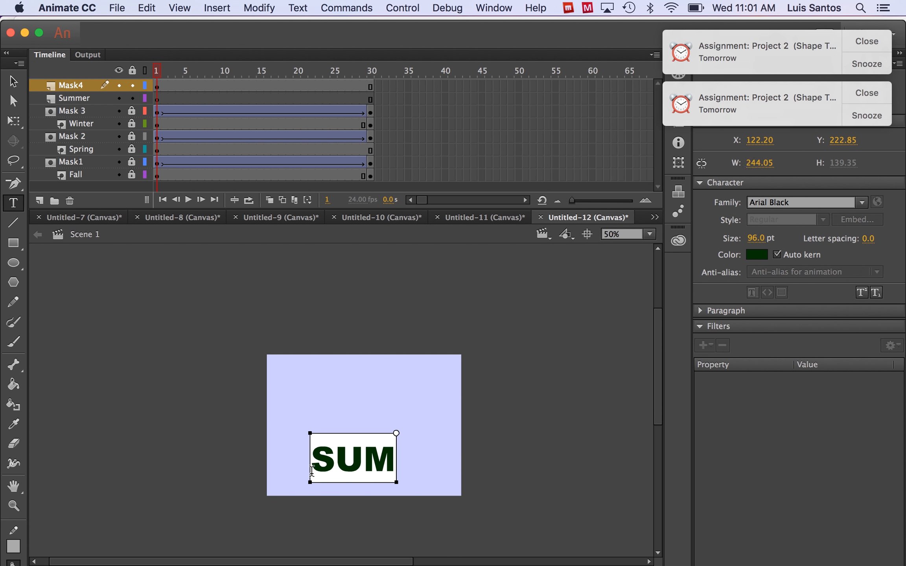
text(MER)
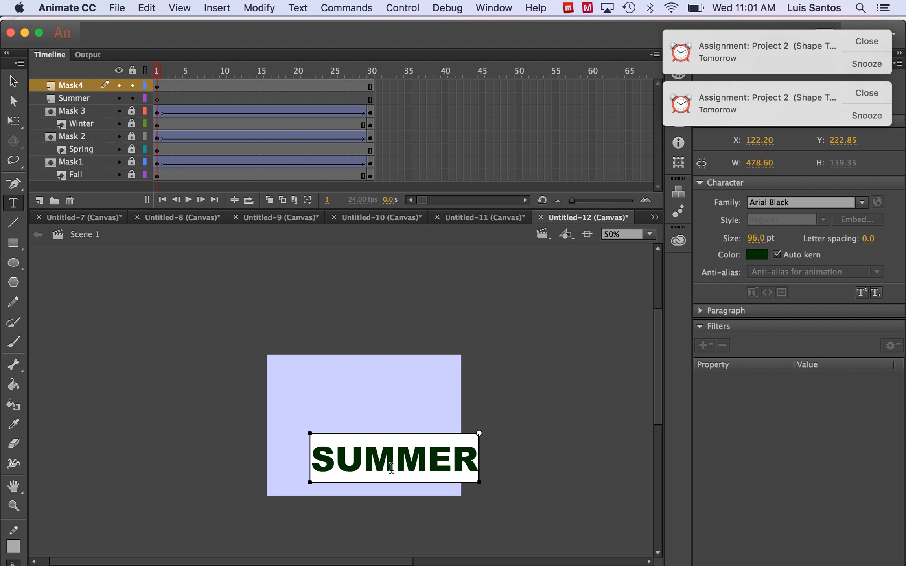
Step: Position the SUMMER text just below WINTER at the stage's lower edge, checking it against the other words at frame 30
click(13, 83)
drag(374, 470, 348, 487)
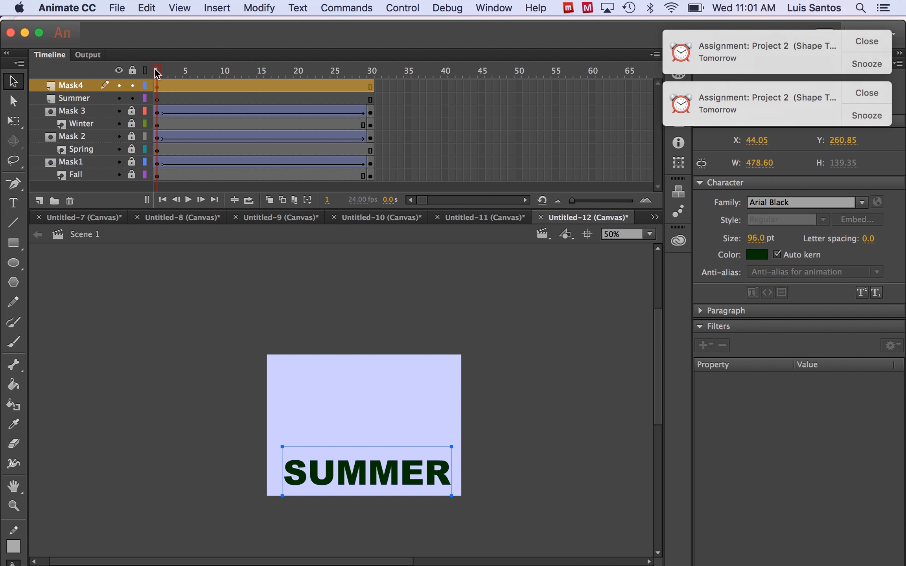
drag(158, 70, 381, 107)
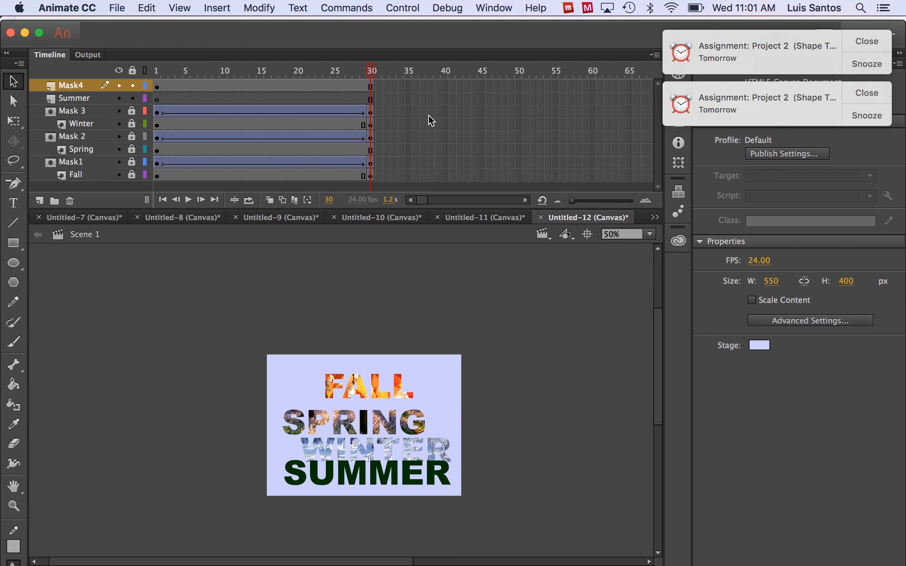
click(395, 481)
drag(395, 480, 398, 486)
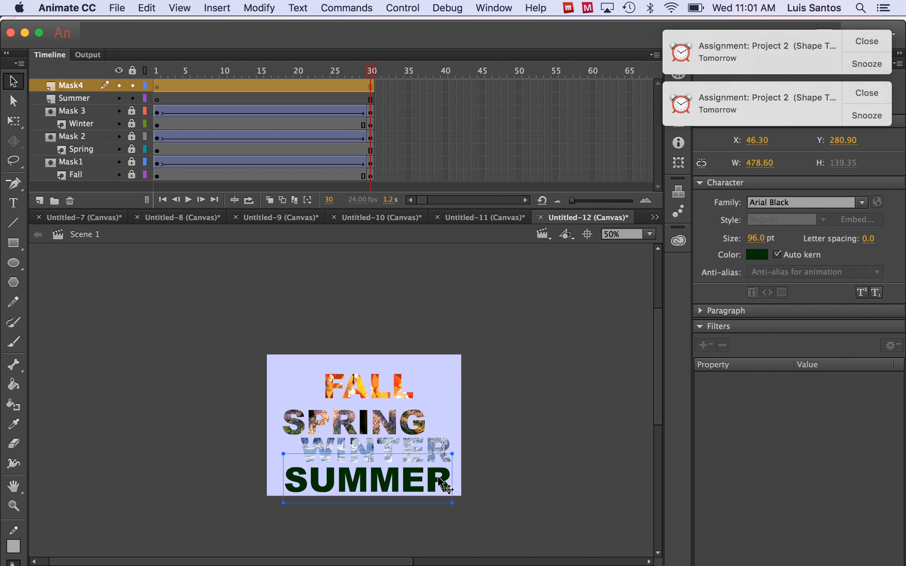
click(485, 470)
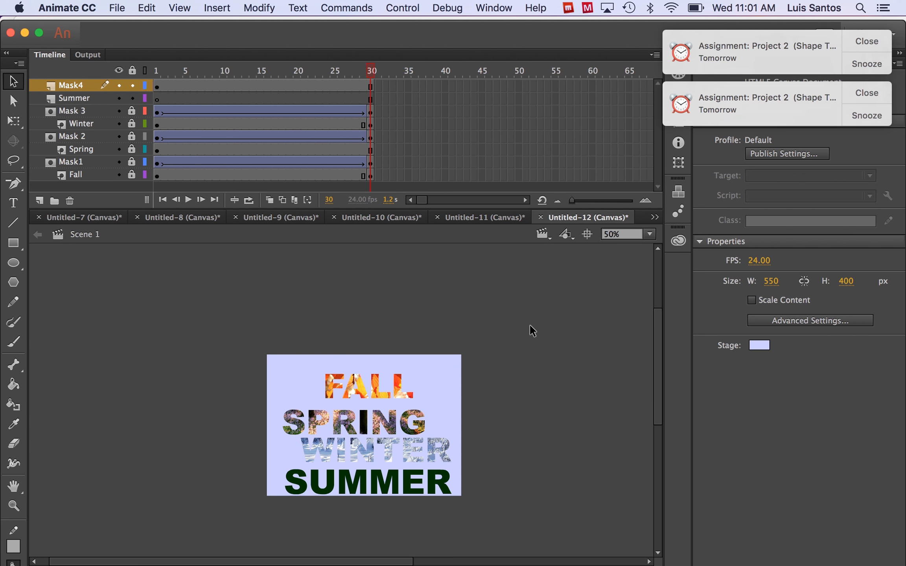
Step: Insert a keyframe at frame 30 of Mask4 and create a classic tween between its two keyframes
click(372, 85)
click(217, 8)
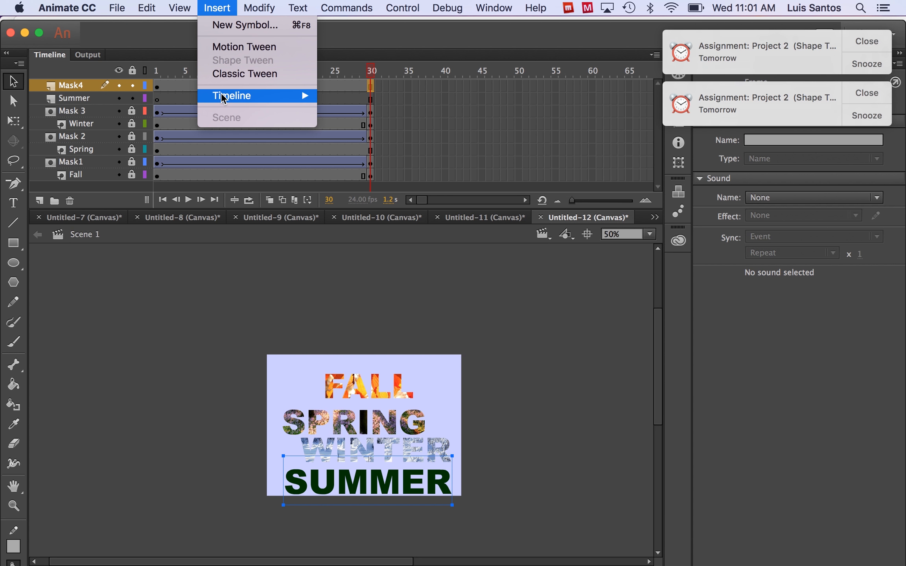
mouse_move(224, 98)
click(347, 142)
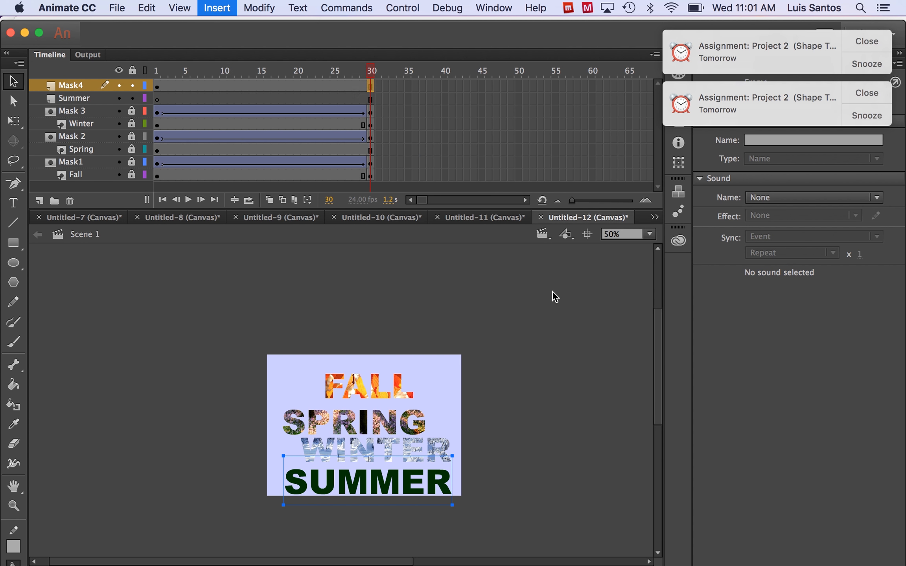
click(269, 86)
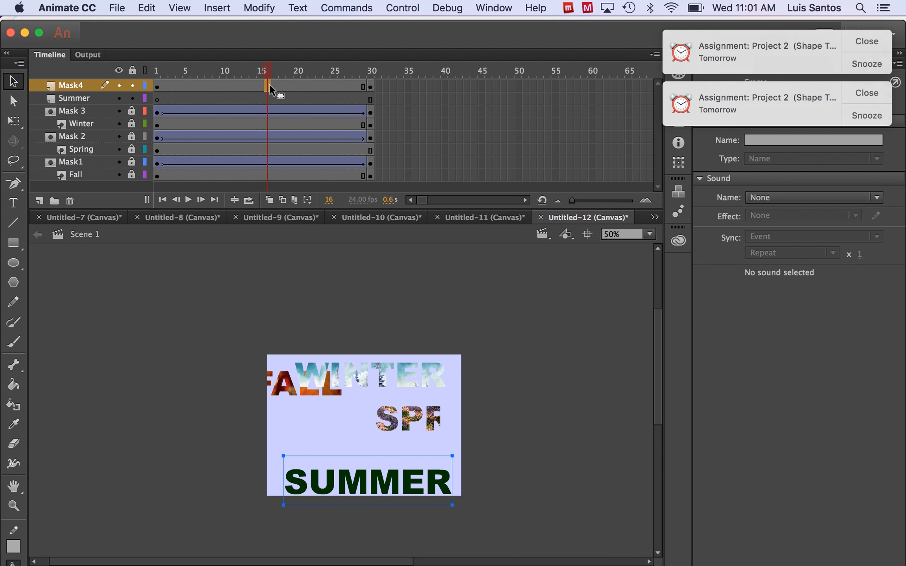
click(219, 8)
click(230, 75)
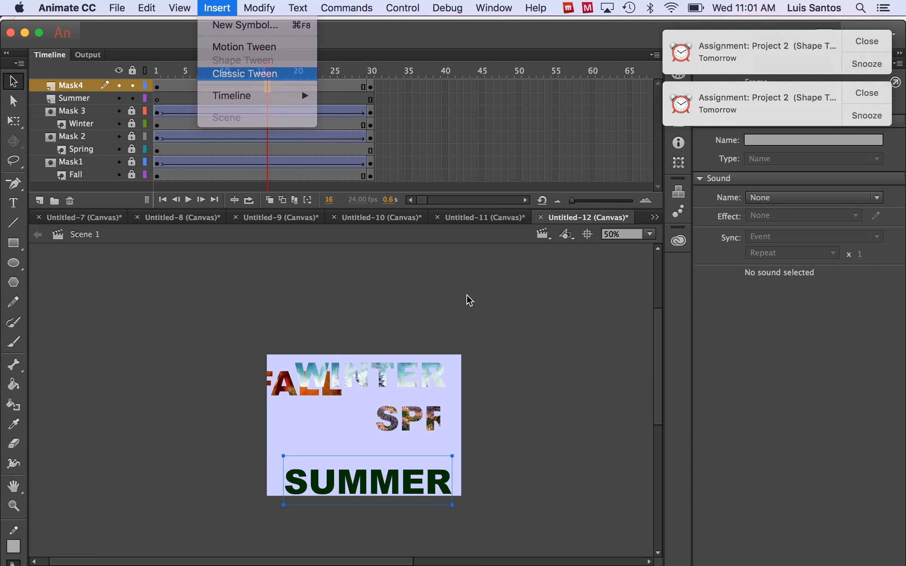
drag(266, 67, 267, 78)
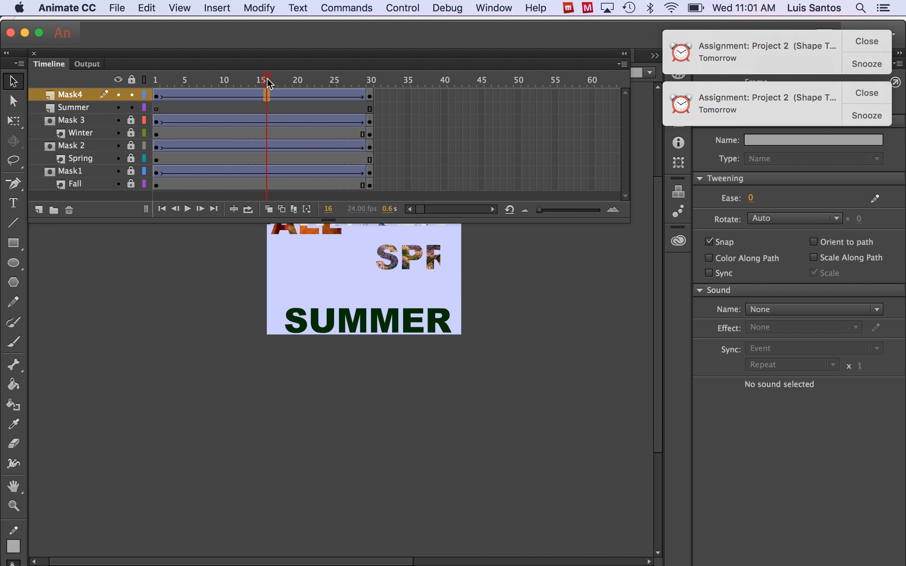
scroll(543, 337, up, 4)
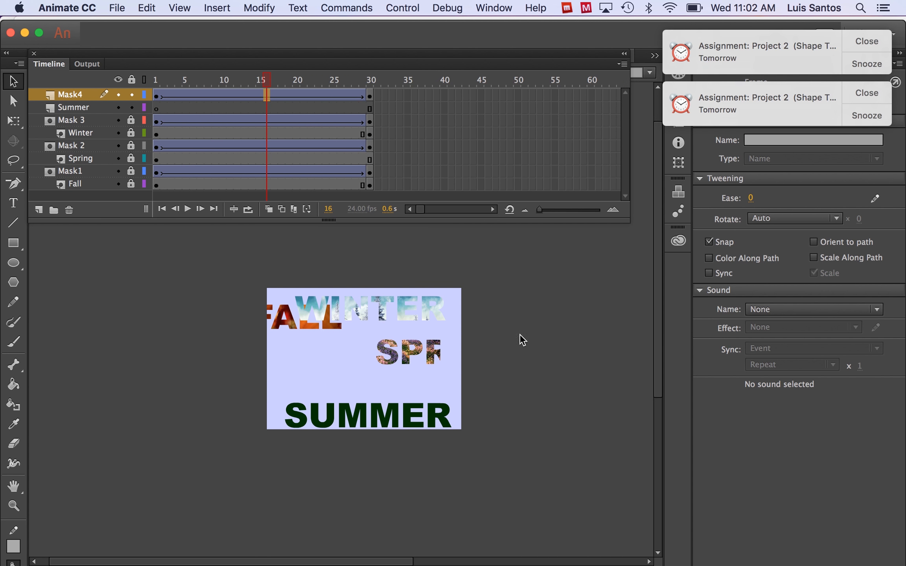
click(263, 81)
drag(261, 75, 371, 93)
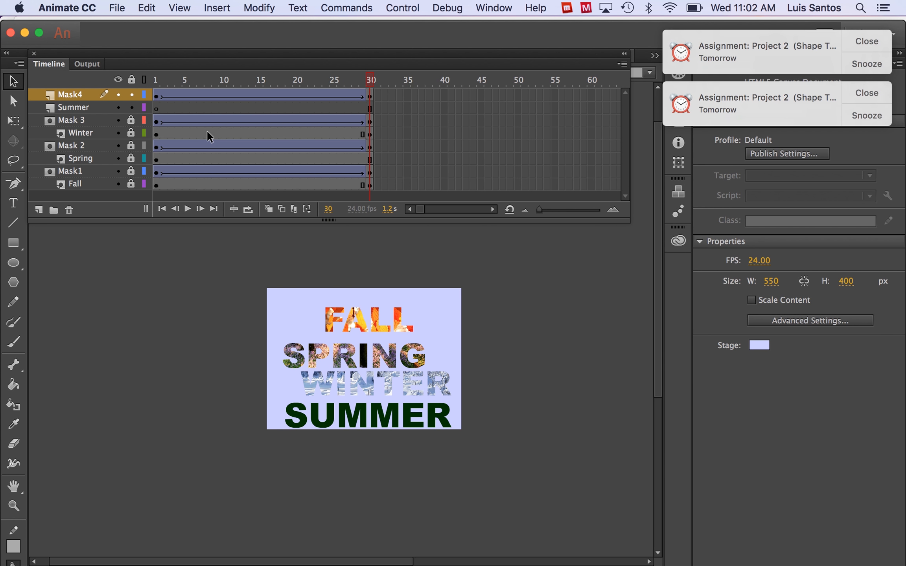
Step: Move the SUMMER text off the stage to its upper left in frame 1 of Mask4 and scrub through to frame 30
click(157, 109)
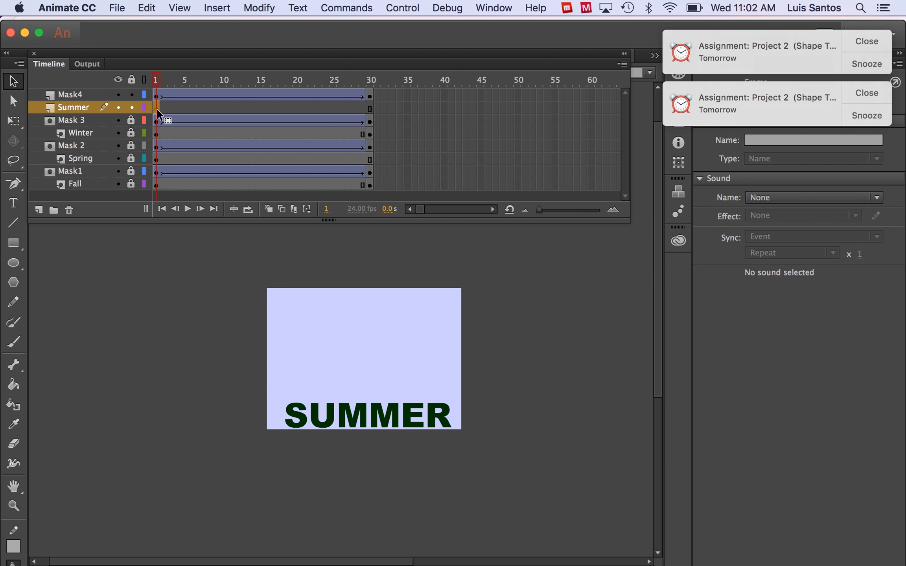
click(370, 109)
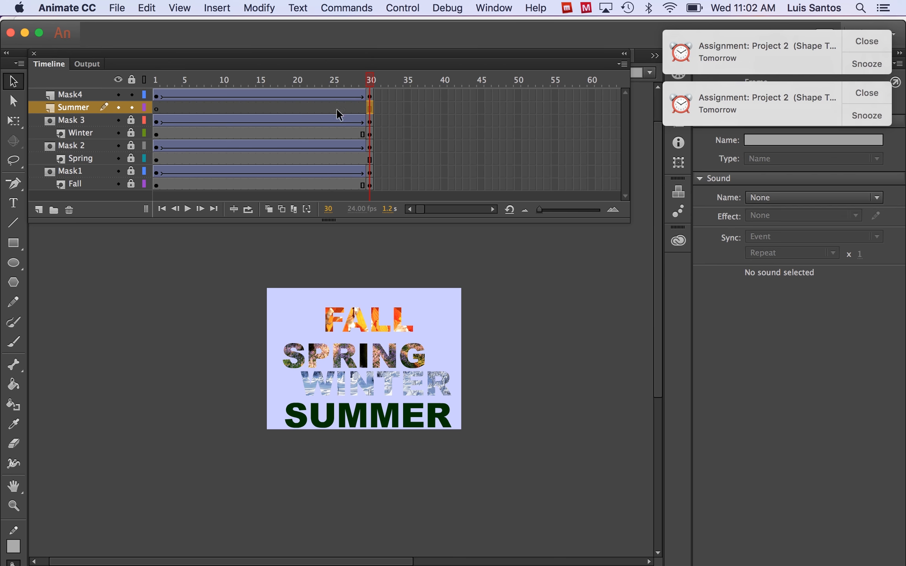
click(156, 109)
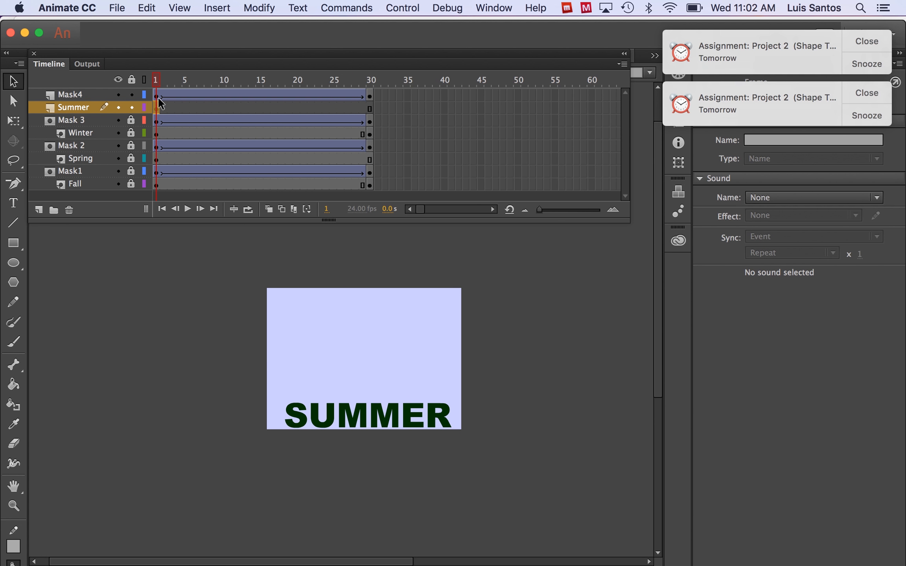
click(158, 97)
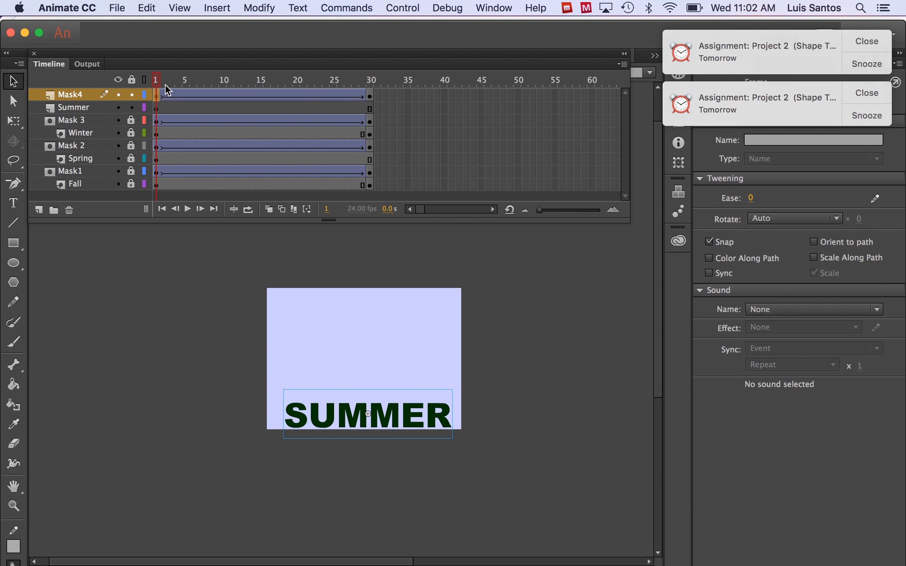
mouse_move(157, 79)
mouse_down()
mouse_move(363, 91)
mouse_move(157, 79)
mouse_up()
click(157, 99)
drag(381, 424, 161, 313)
drag(159, 81, 372, 197)
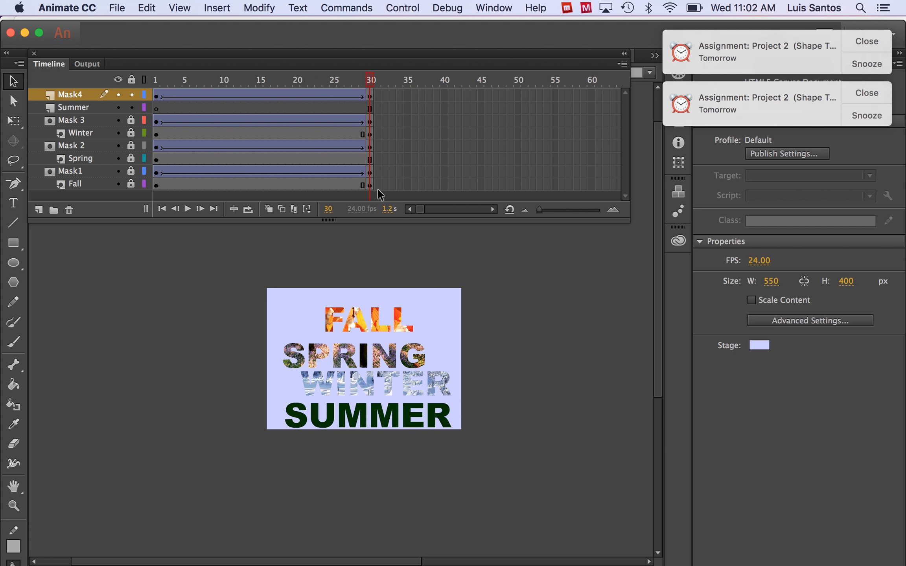
Step: Import summer.jpg to the stage in frame 1 of the Summer layer
click(156, 110)
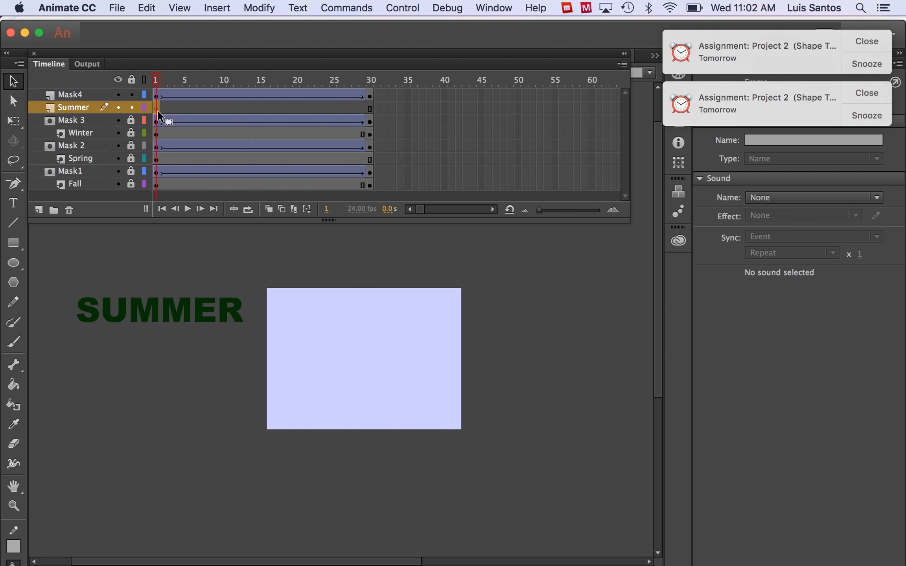
click(118, 8)
mouse_move(121, 209)
mouse_move(132, 191)
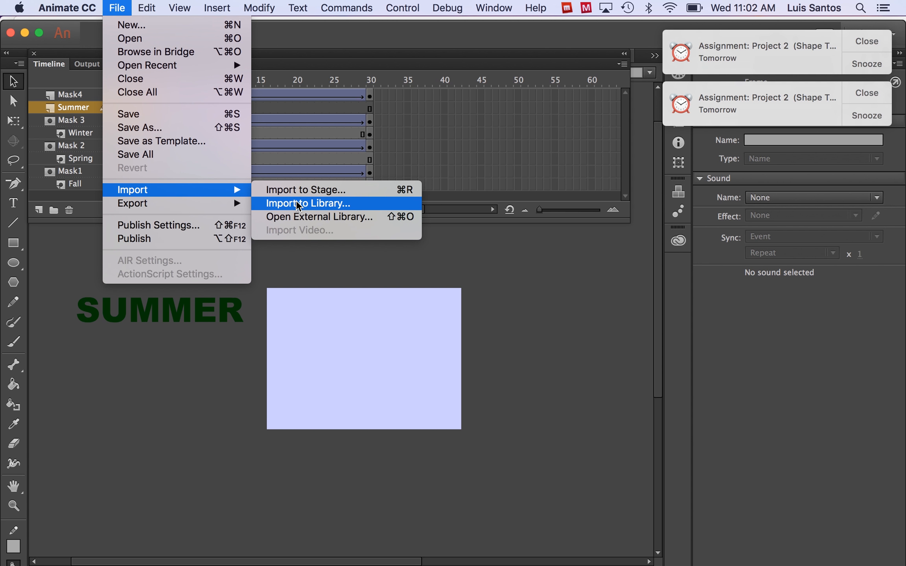
click(296, 190)
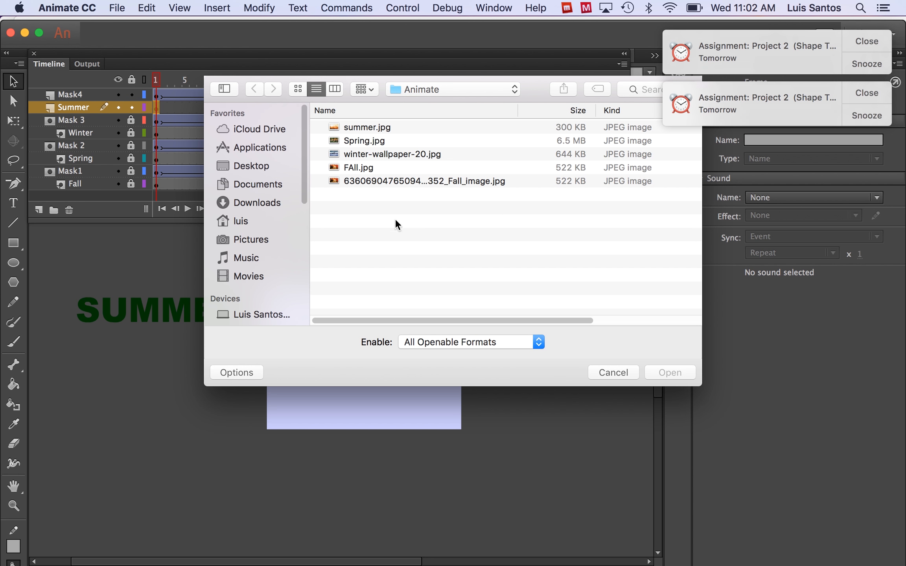
click(358, 127)
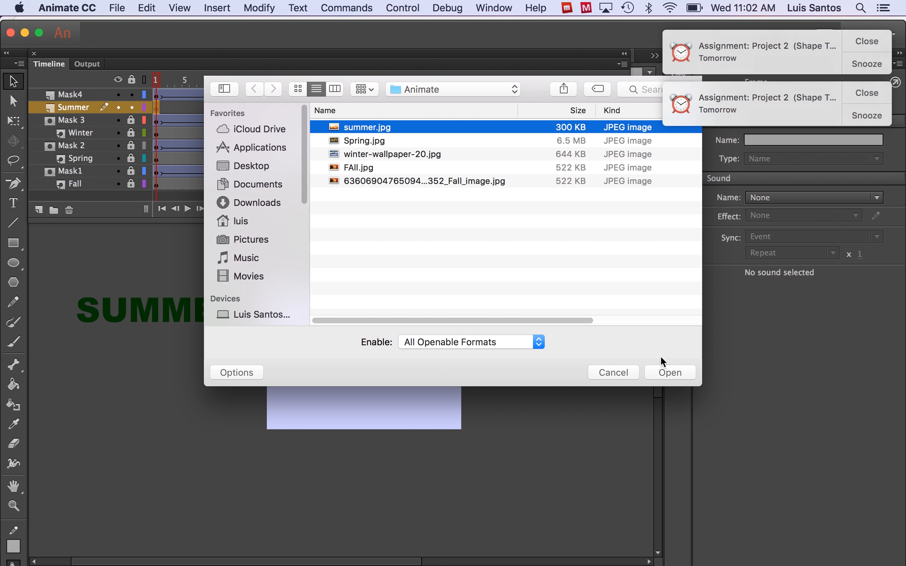
click(671, 371)
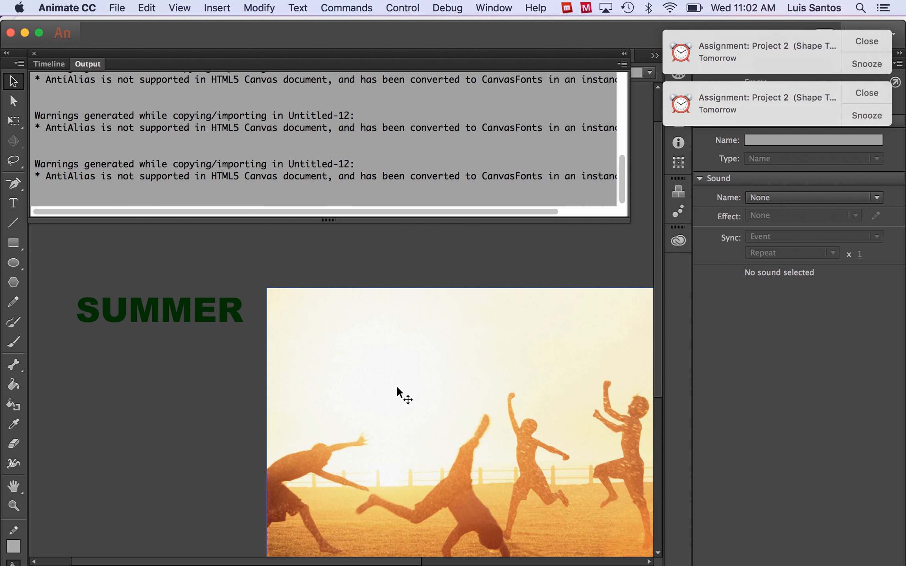
Step: Scale the summer photo down to about 628 × 406 px and place it at about X -30, Y 70
drag(398, 387, 361, 380)
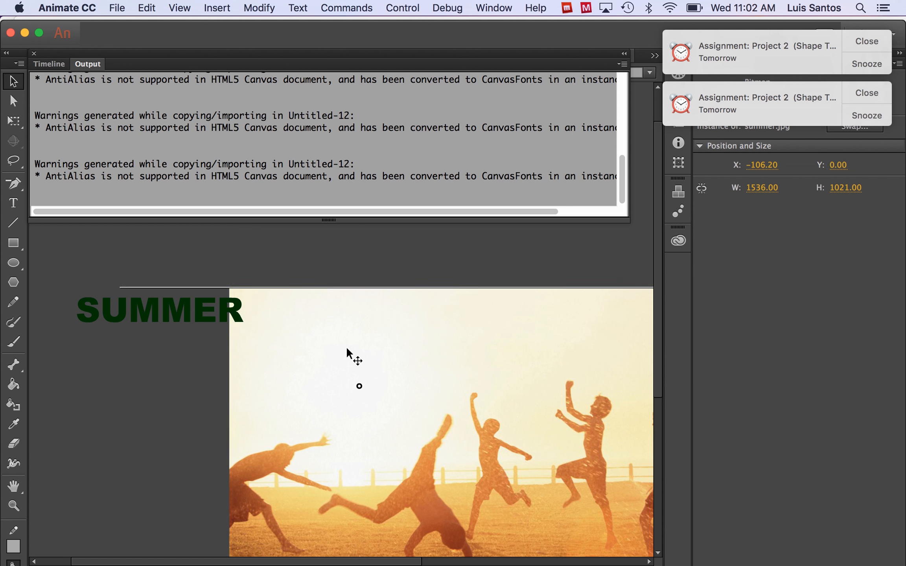
click(50, 63)
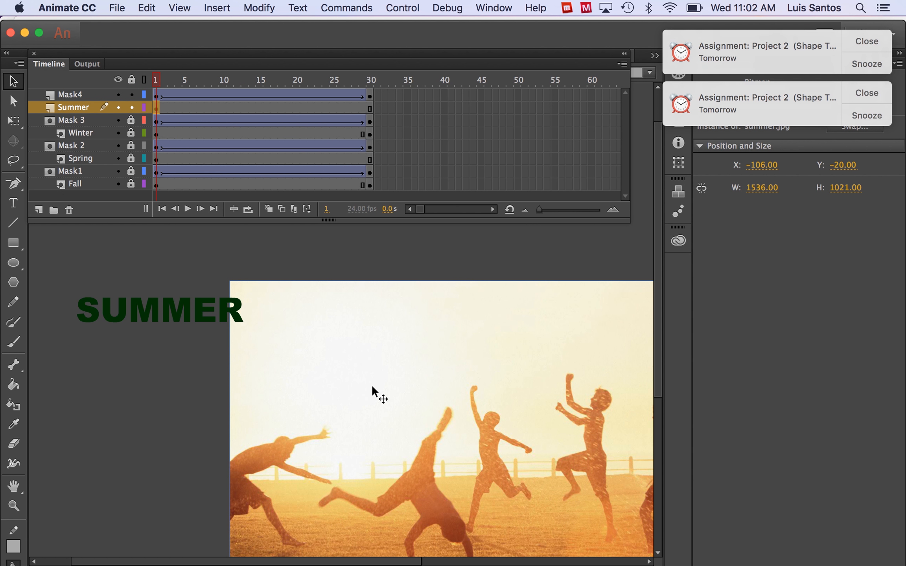
drag(304, 422, 269, 380)
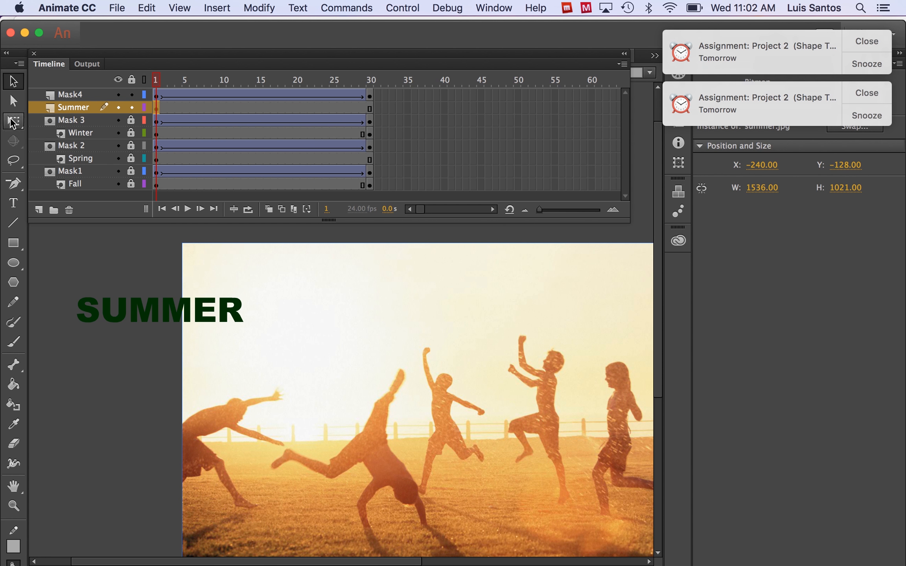
click(13, 123)
drag(183, 244, 267, 288)
drag(640, 533, 473, 446)
drag(447, 409, 425, 401)
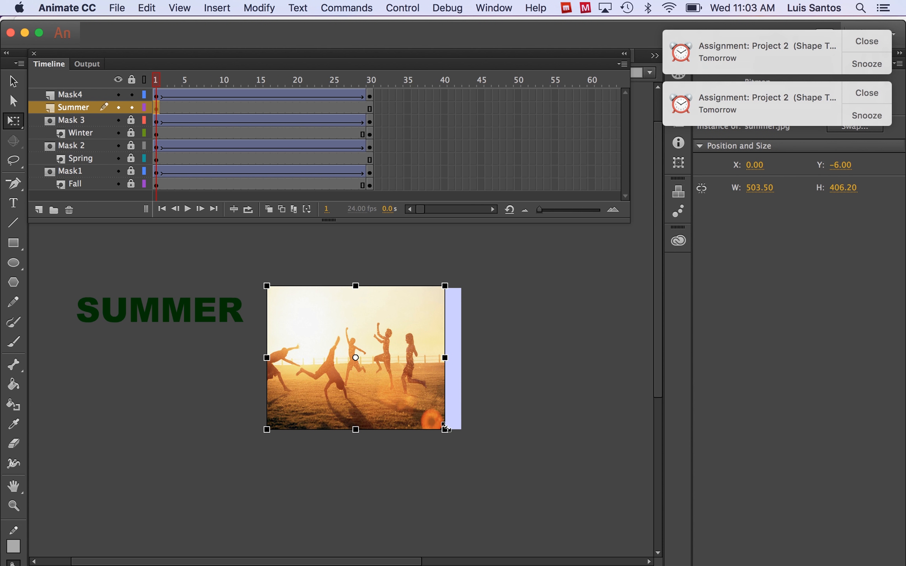
drag(446, 431, 467, 430)
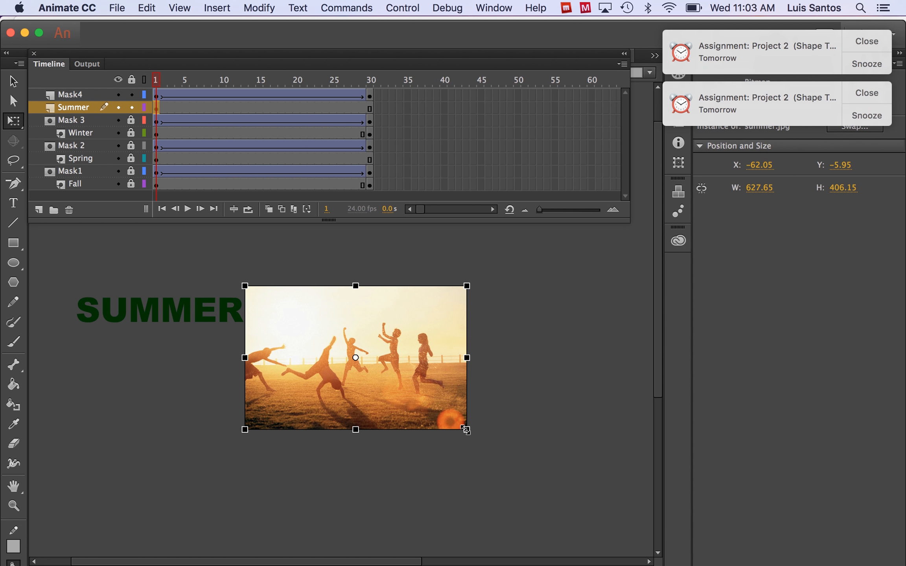
mouse_move(431, 385)
mouse_down()
mouse_move(430, 427)
mouse_move(438, 414)
mouse_move(428, 396)
mouse_up()
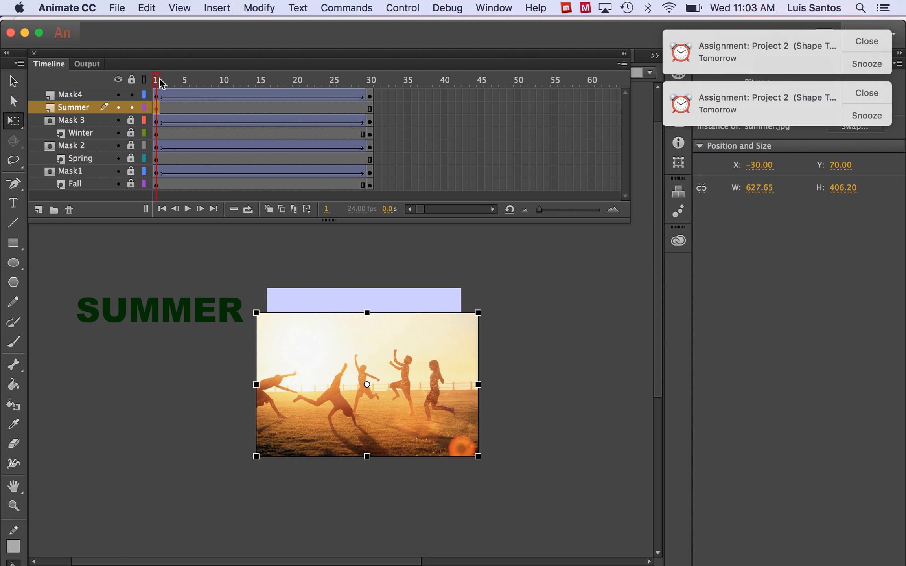
Step: Reposition the summer photo behind the SUMMER text at frame 30, at about X -90, Y 106, and scrub the timeline to check
drag(161, 83, 407, 114)
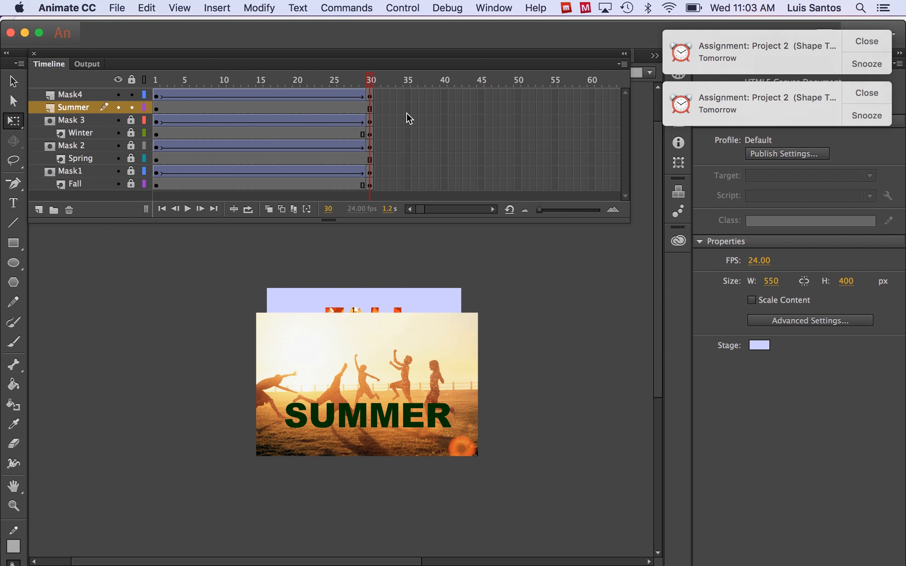
drag(415, 383, 388, 395)
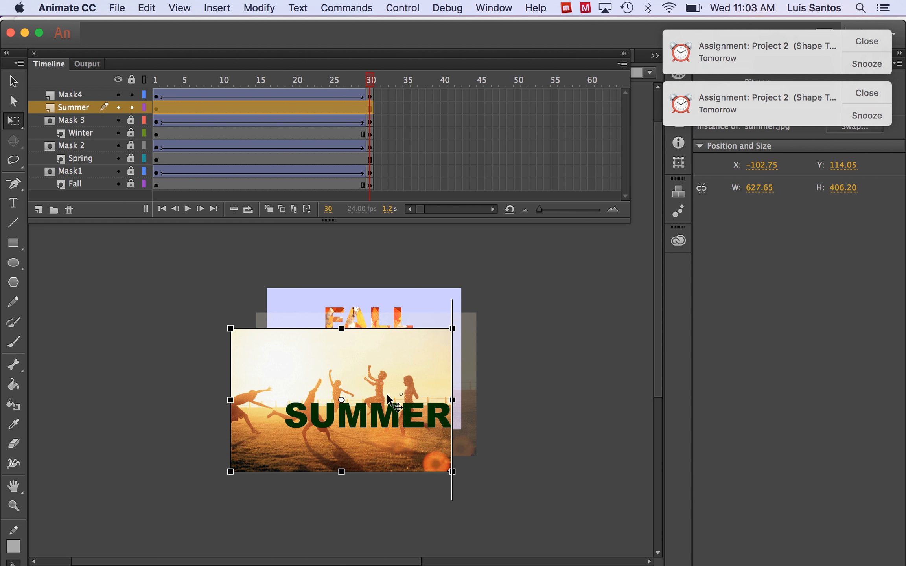
mouse_move(388, 395)
mouse_down()
mouse_move(394, 400)
mouse_move(393, 389)
mouse_up()
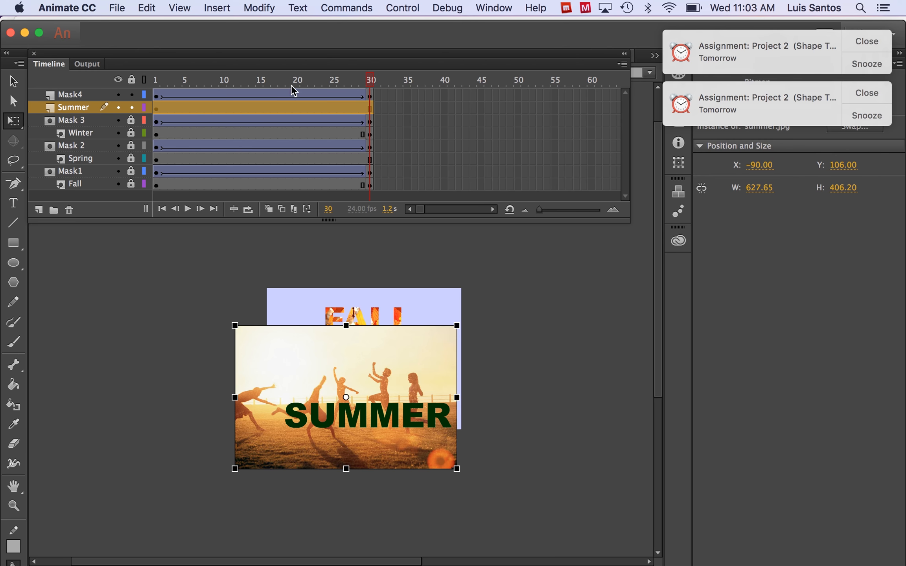
drag(371, 82, 392, 105)
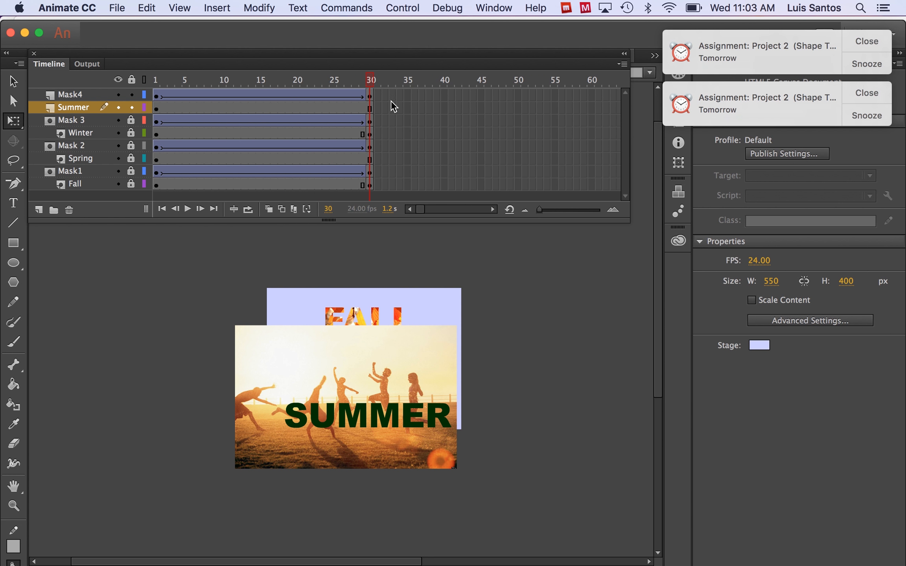
Step: Scrub the SUMMER animation back and forth to frame 30 and set the Mask4 layer's type to Mask
drag(279, 91, 208, 92)
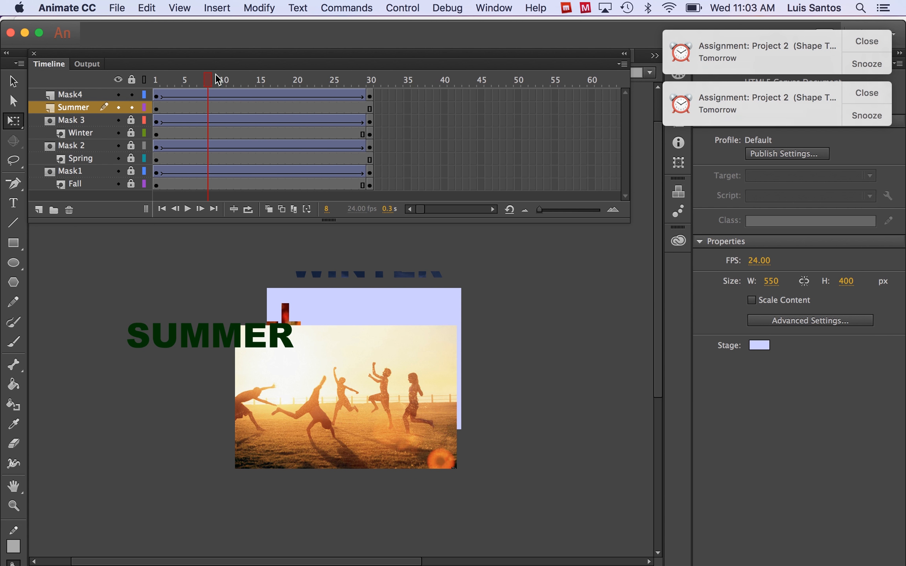
drag(208, 80, 382, 96)
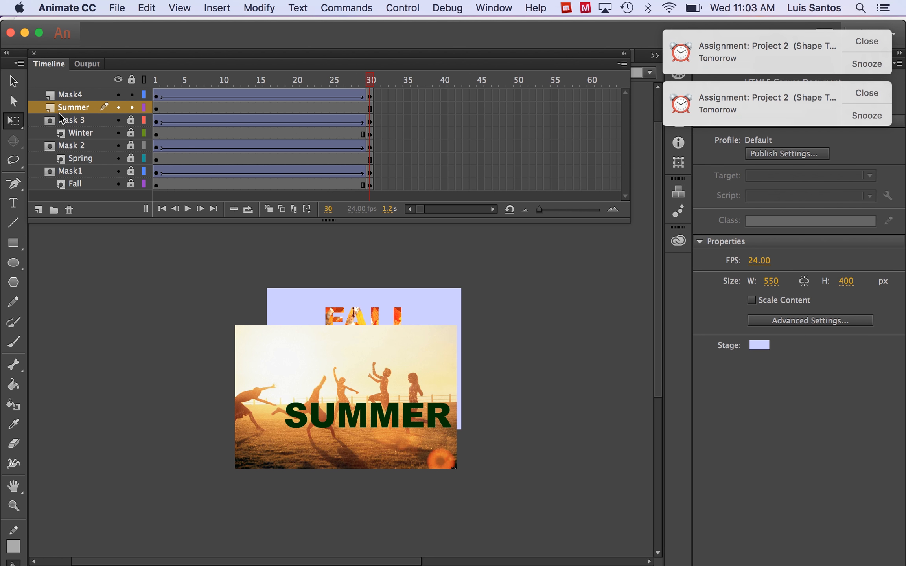
double_click(49, 94)
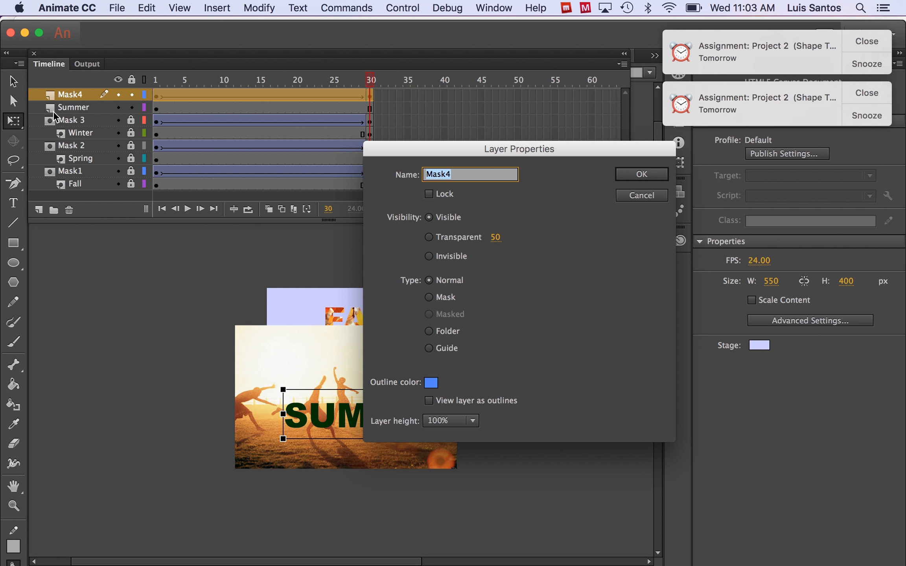
click(428, 298)
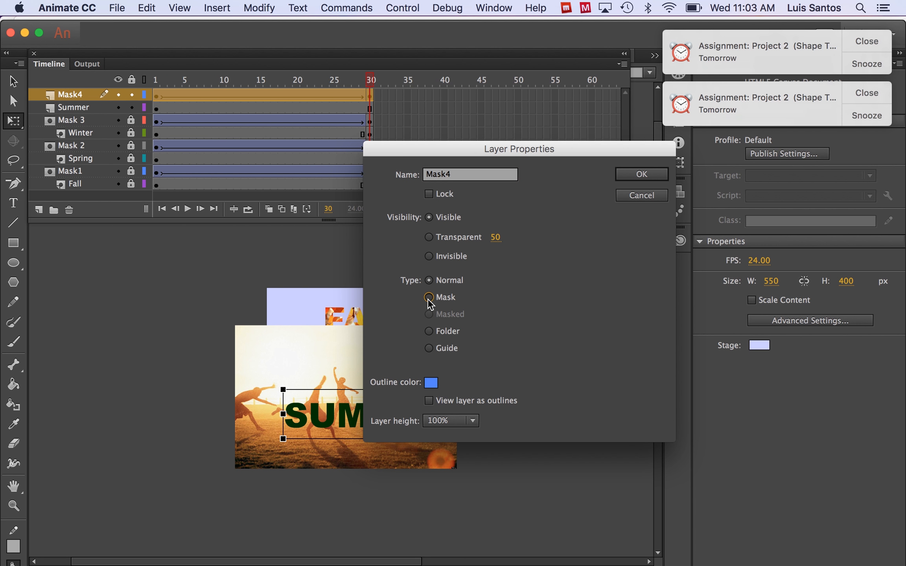
click(627, 174)
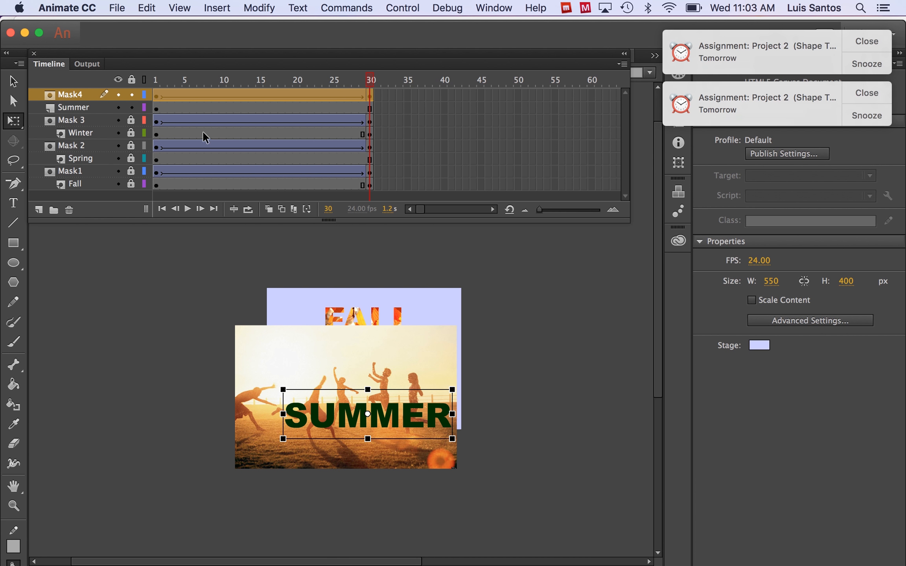
Step: Set the Summer layer's type to Masked so that it belongs to Mask4
click(55, 110)
double_click(55, 112)
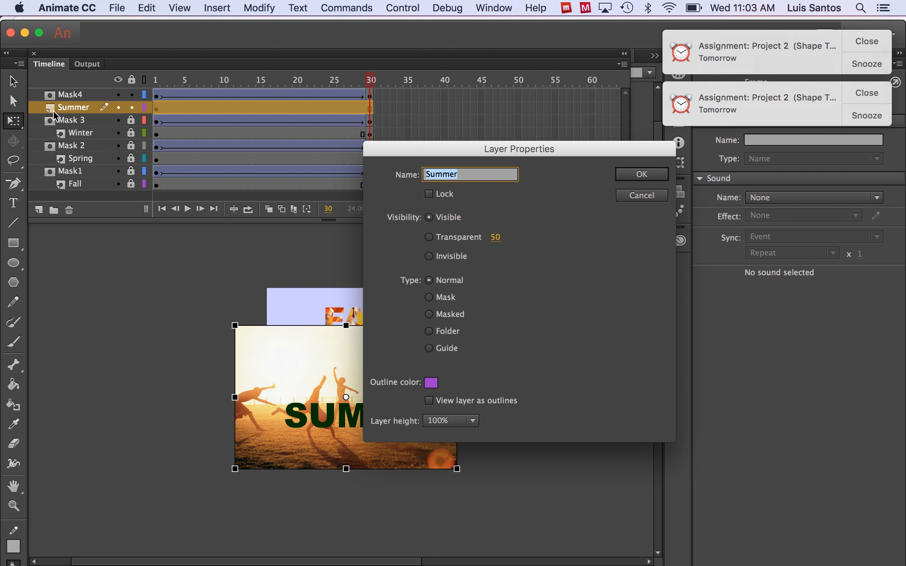
click(429, 315)
click(640, 176)
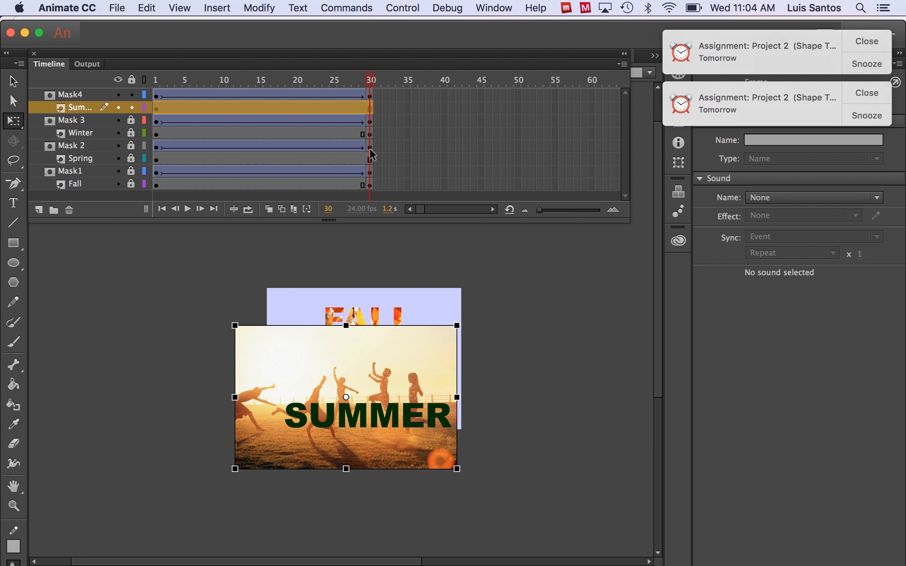
Step: Lock the Mask4 and Summer layers and scrub from frame 1 to frame 30 to preview all four masked words
drag(370, 80, 130, 83)
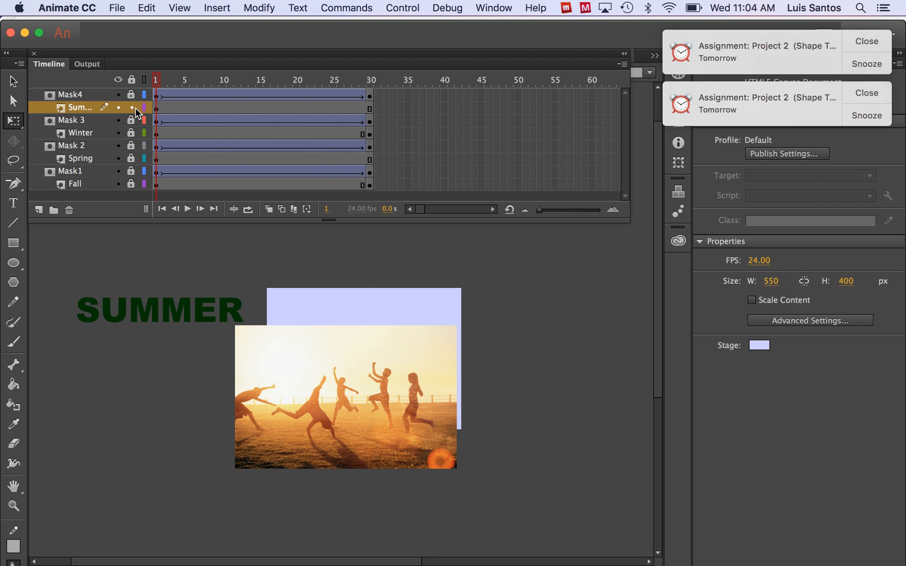
drag(158, 80, 398, 156)
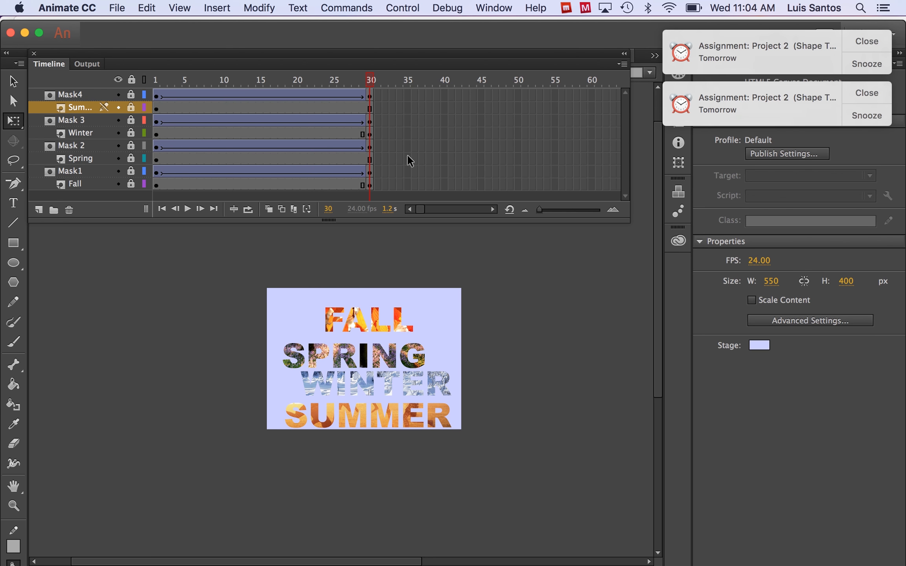
key(super+equal)
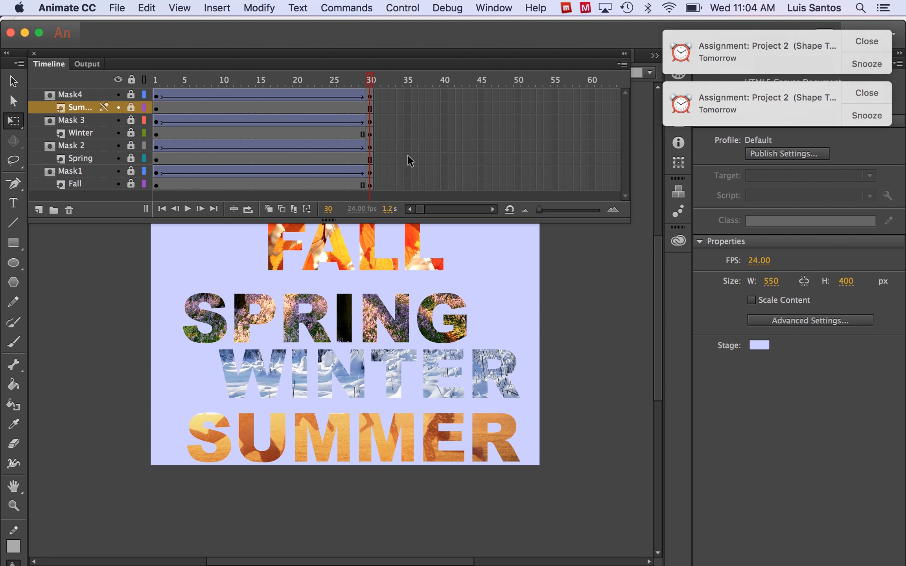
drag(659, 370, 662, 349)
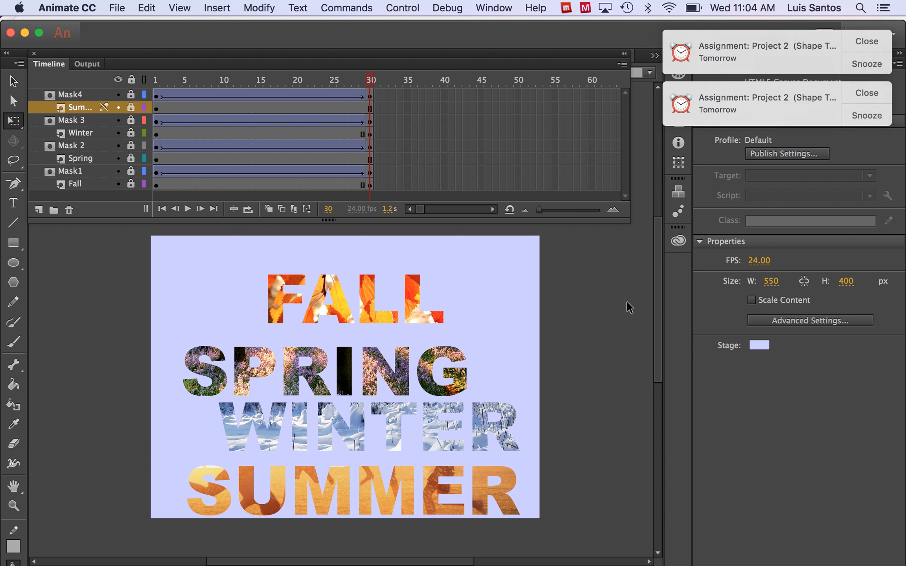
scroll(578, 298, up, 5)
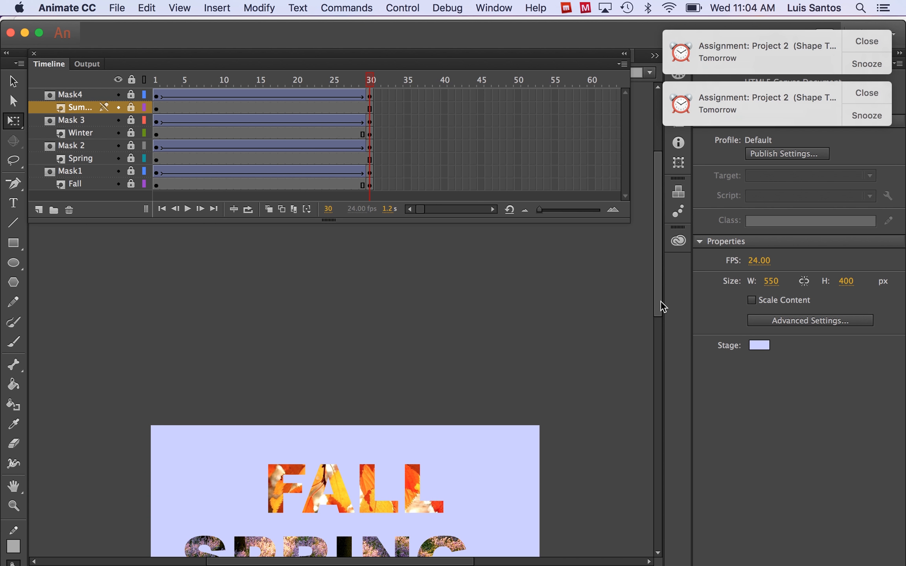
drag(659, 304, 660, 354)
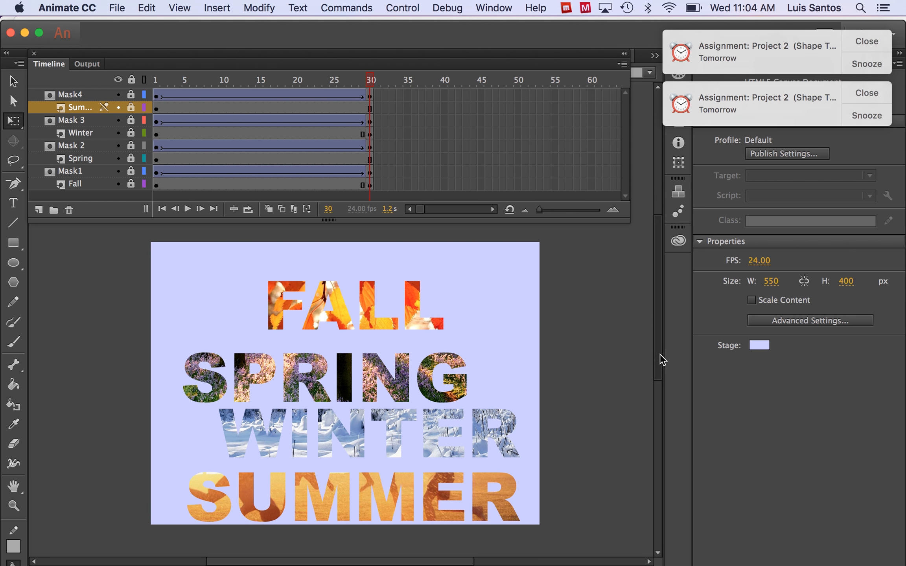
drag(242, 85, 398, 137)
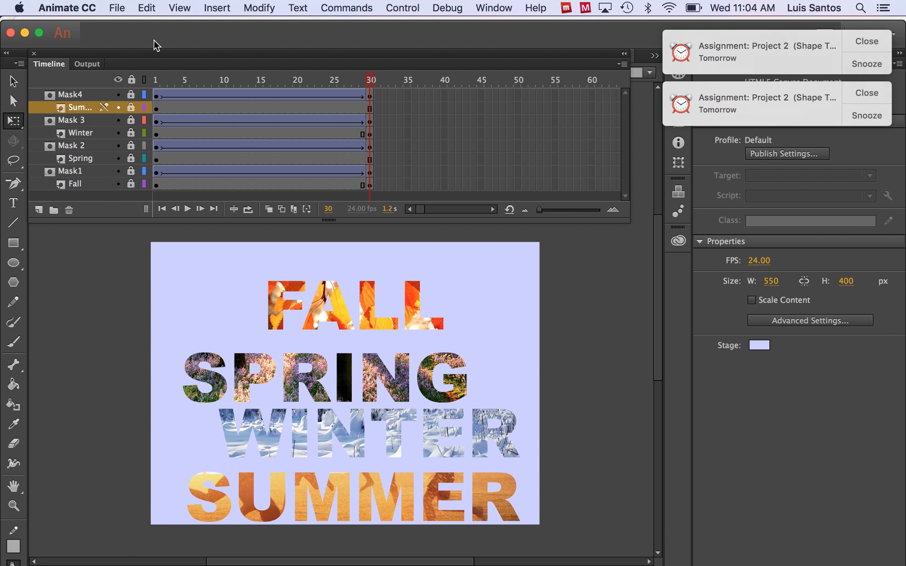
Step: Export the animation as the video Seasons Masking.mov in Documents at 550 × 400 px, with conversion in Adobe Media Encoder
click(117, 8)
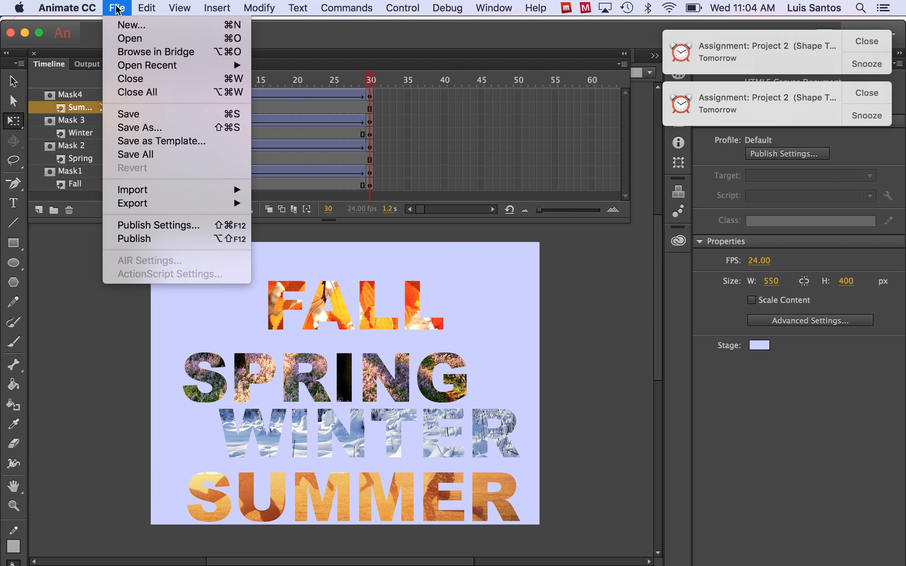
mouse_move(132, 205)
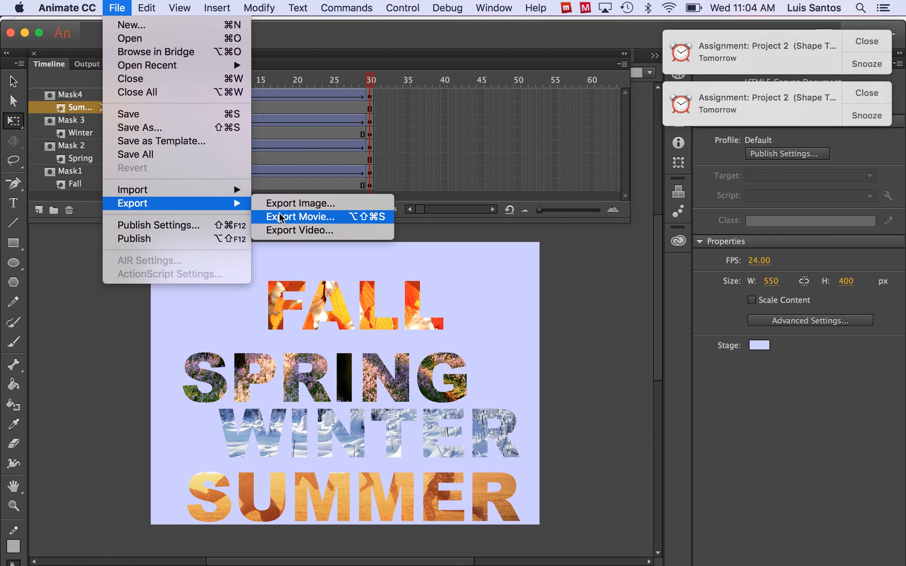
click(289, 232)
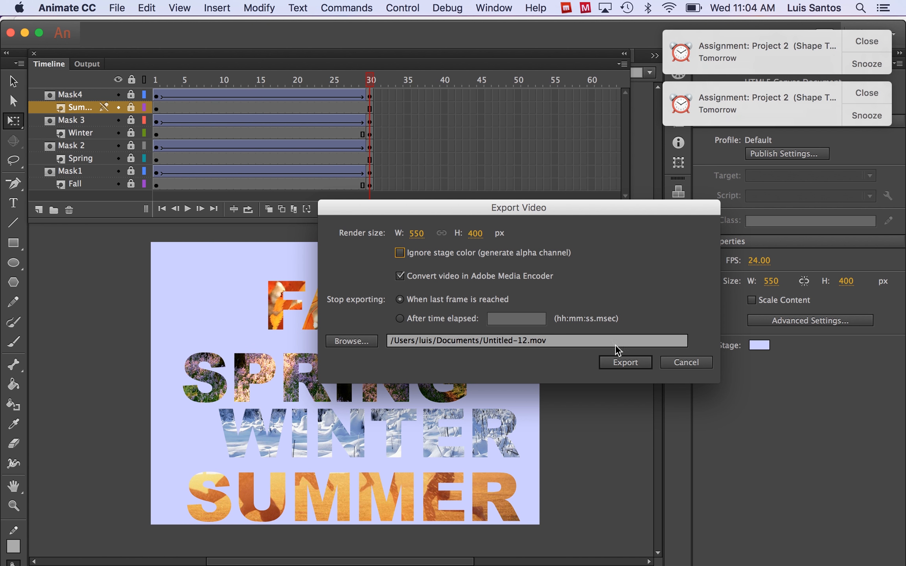
click(352, 342)
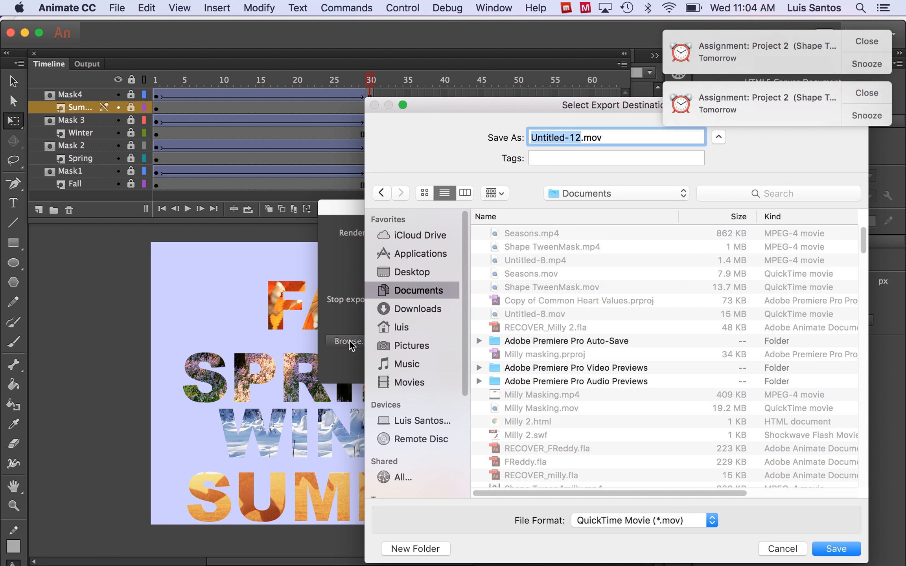
drag(519, 100, 314, 47)
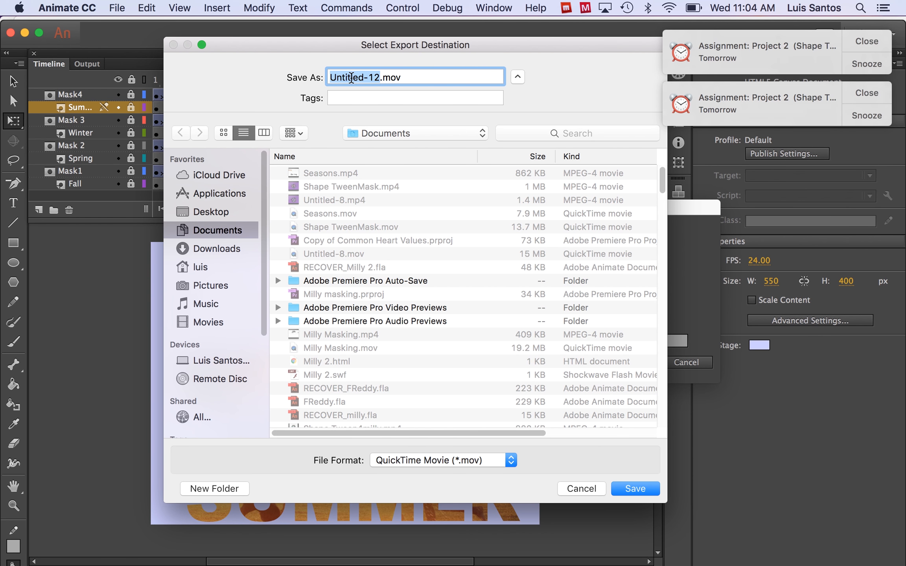
text(Seasons)
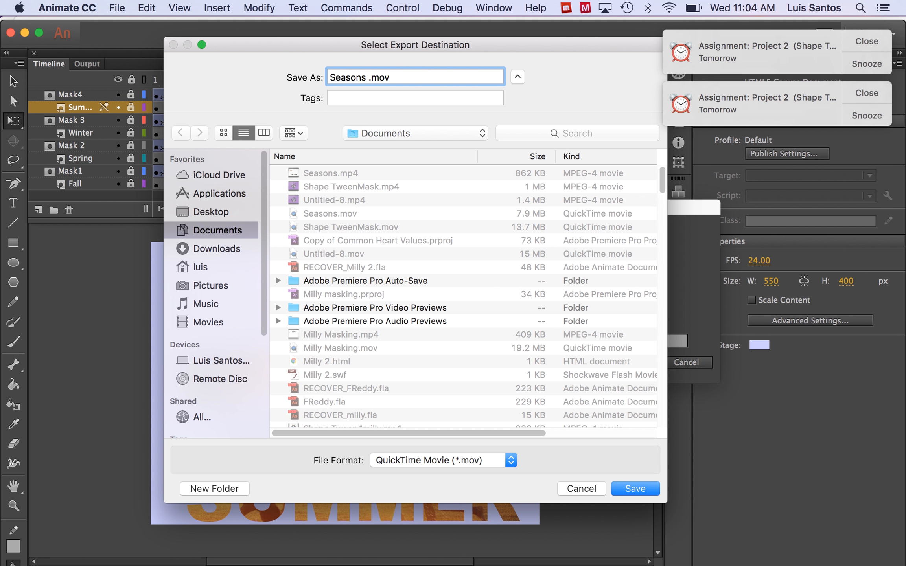
text( Masking)
click(456, 135)
click(457, 136)
click(634, 489)
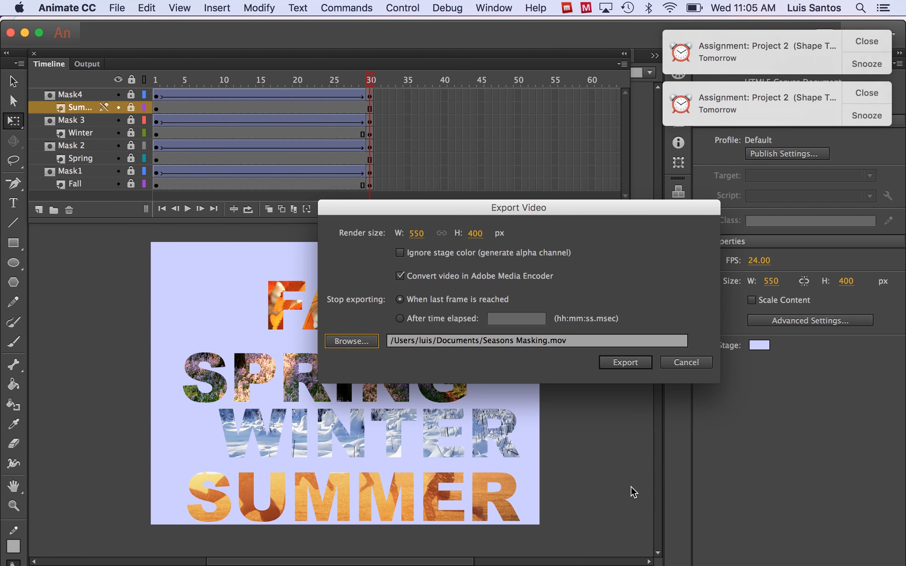
click(625, 362)
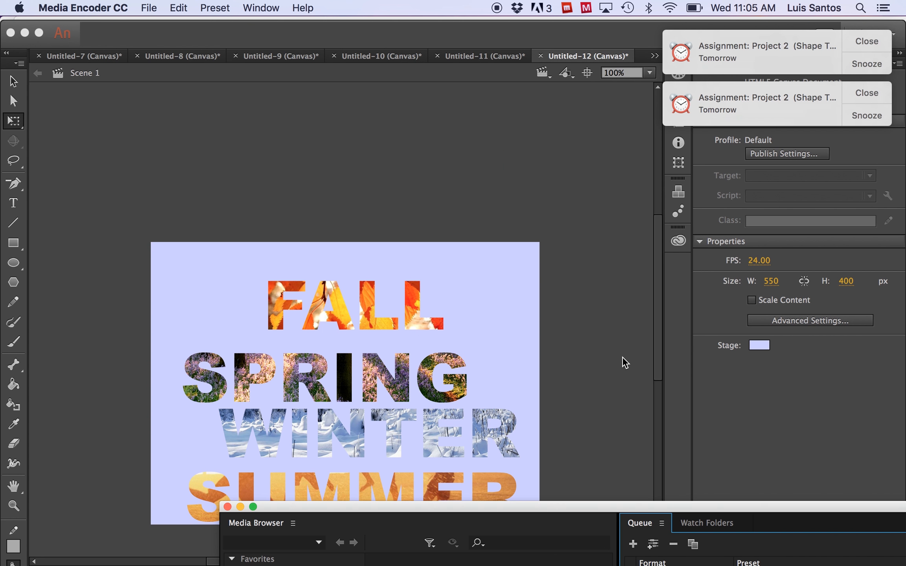
Step: Bring the Media Encoder queue fully into view and select the Seasons Masking.mov entry
drag(602, 504, 308, 8)
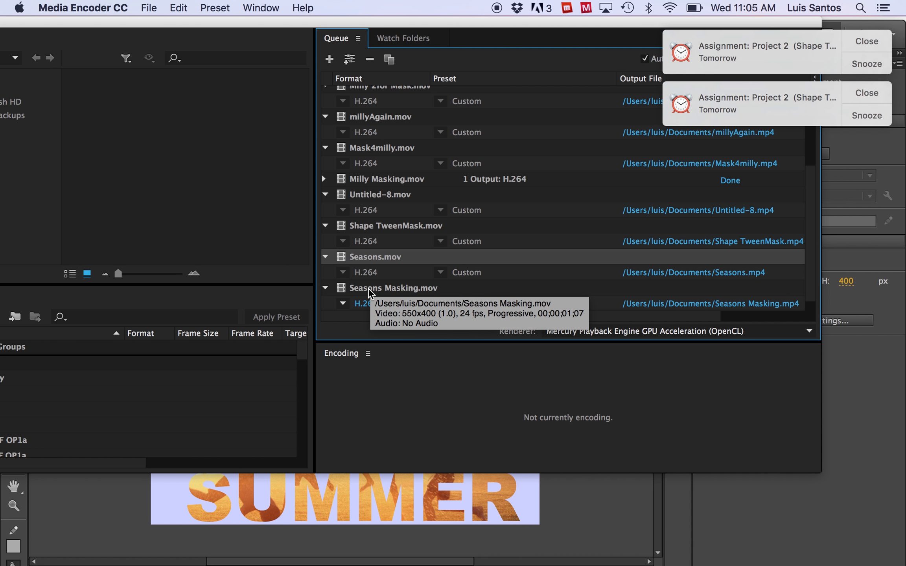
click(369, 288)
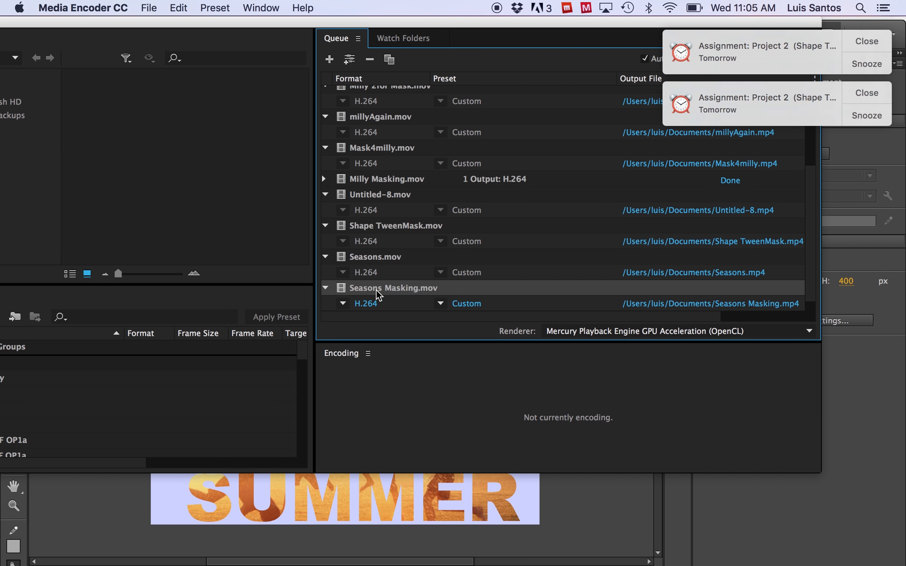
drag(377, 23, 241, 44)
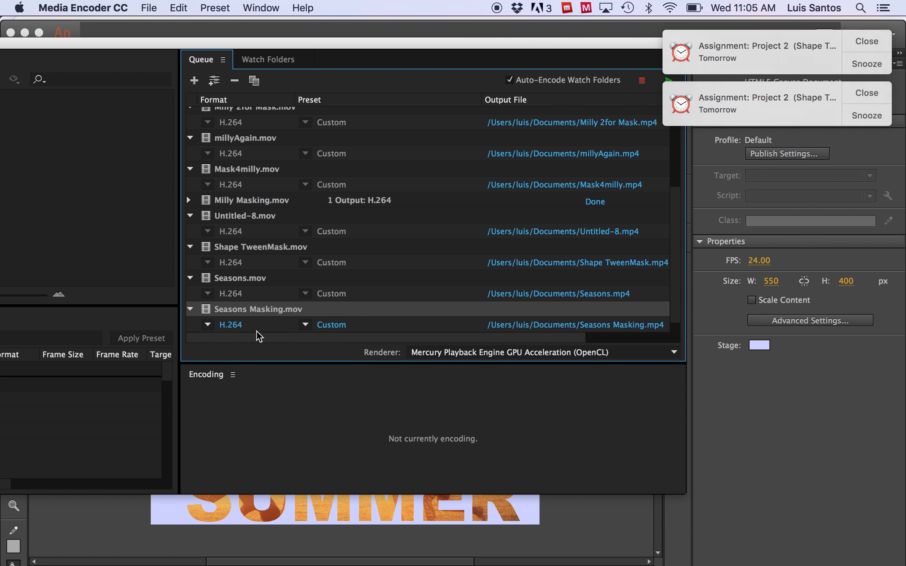
Step: Dismiss the two assignment reminder notifications
click(859, 43)
click(865, 88)
click(866, 39)
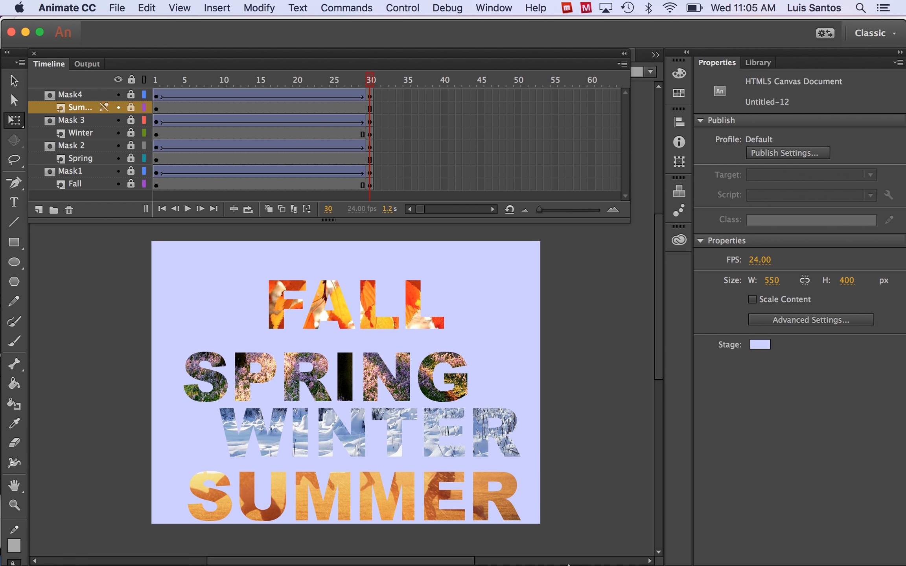
Step: Switch back to Media Encoder and start the queue to encode Seasons Masking.mov as H.264
mouse_move(568, 564)
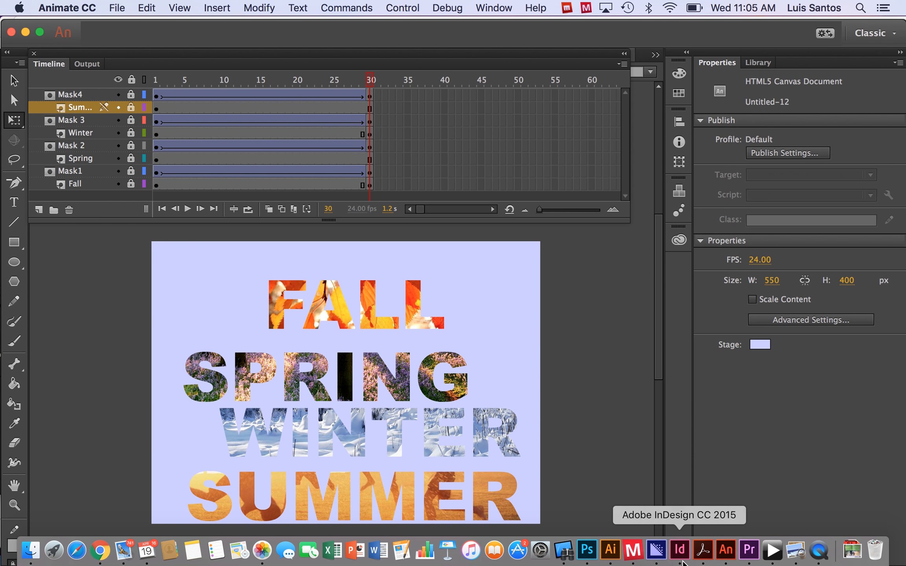
click(657, 554)
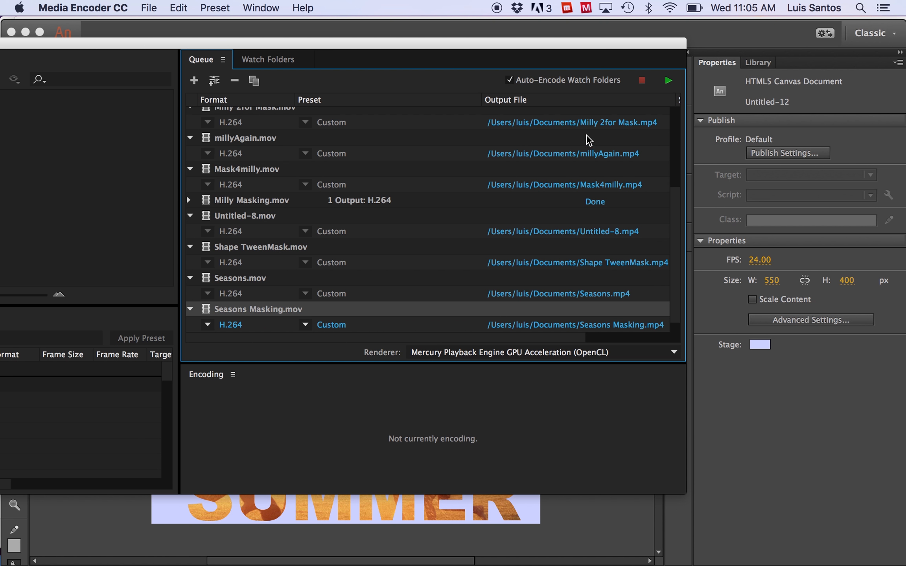
click(668, 83)
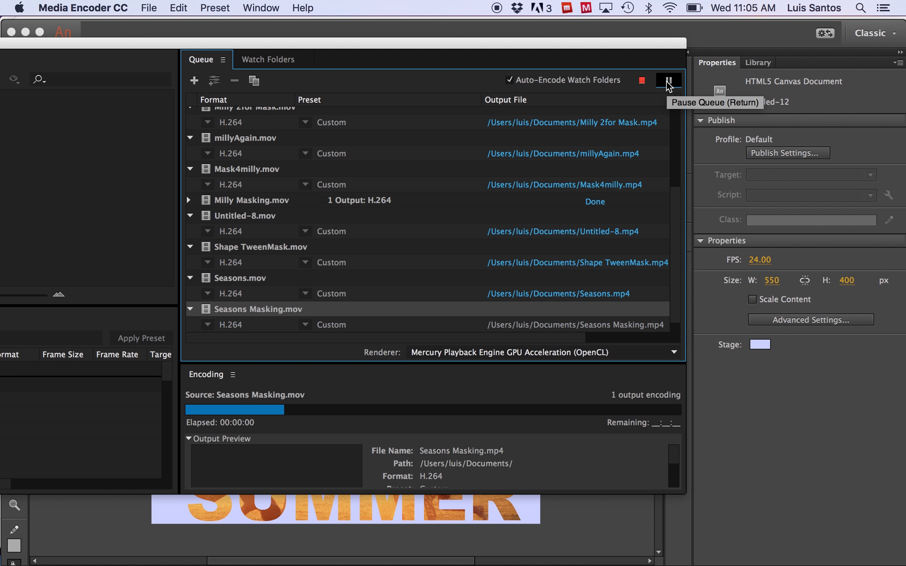
Step: Enlarge the Media Encoder window and switch to QuickTime Player
double_click(281, 43)
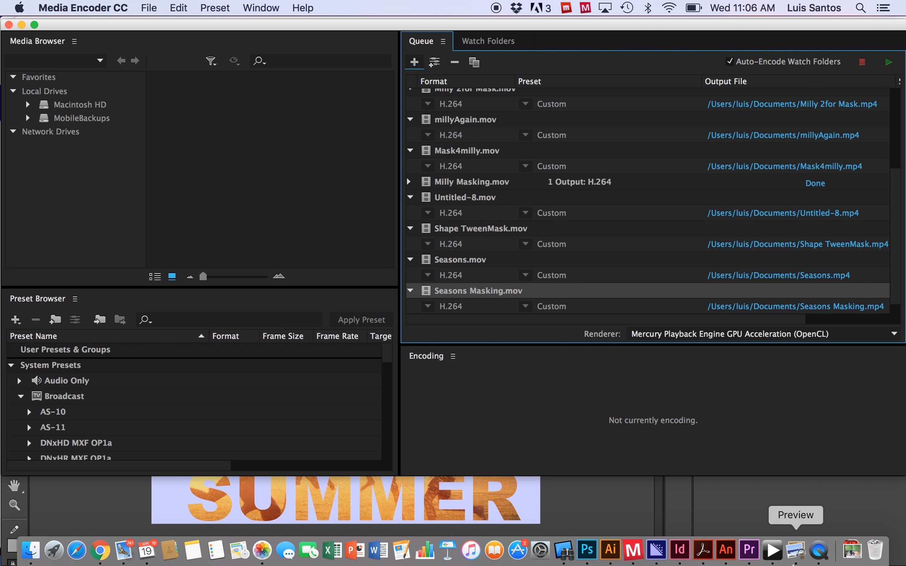
click(818, 554)
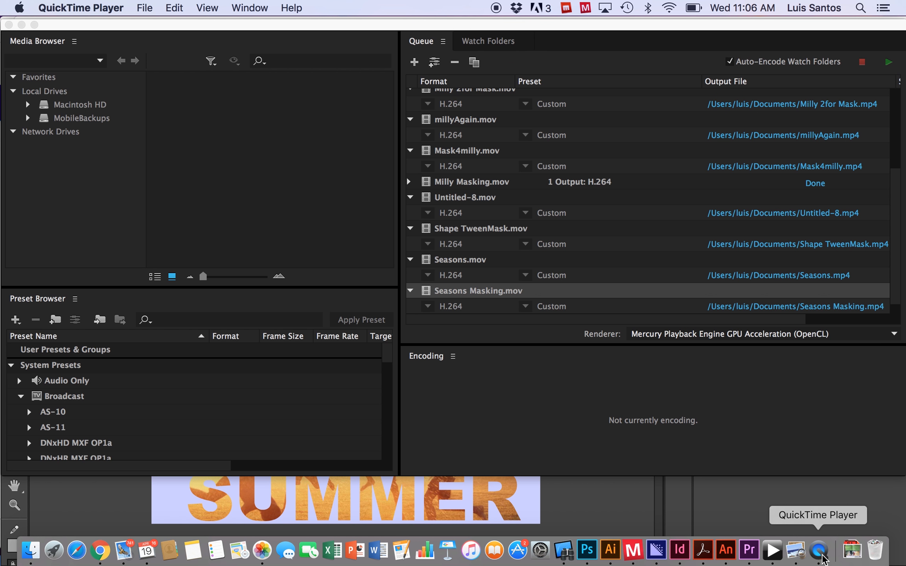